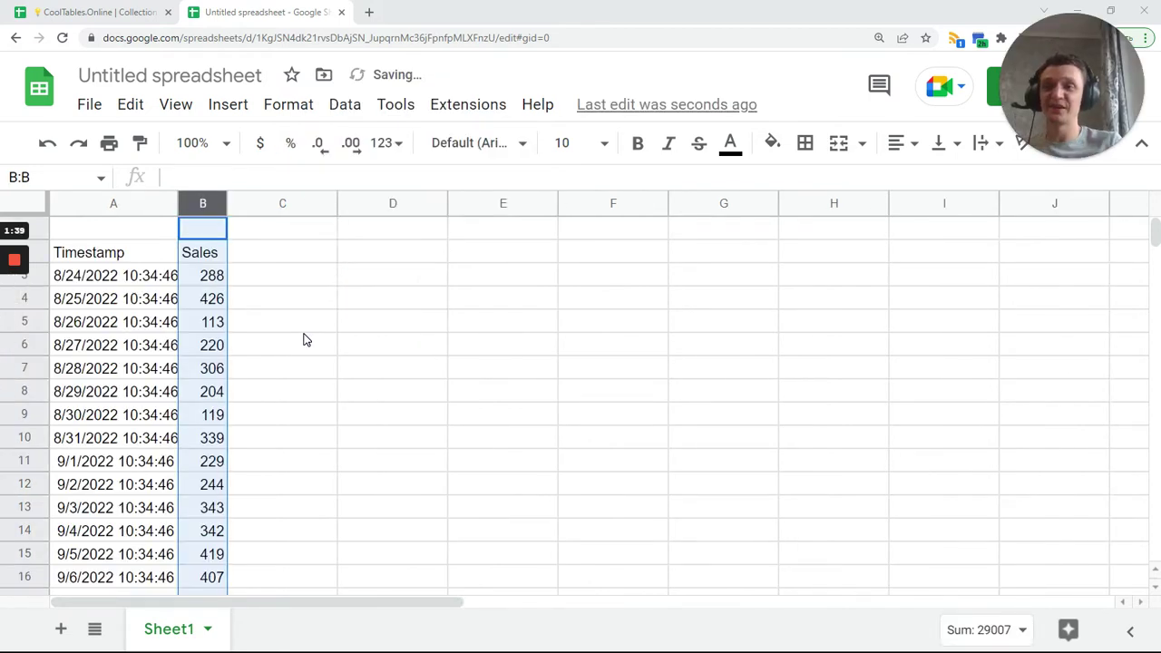
Inspect the Timestamp formulas in A3 and A4, each adding one day (=A3+1) to the row above.
click(86, 287)
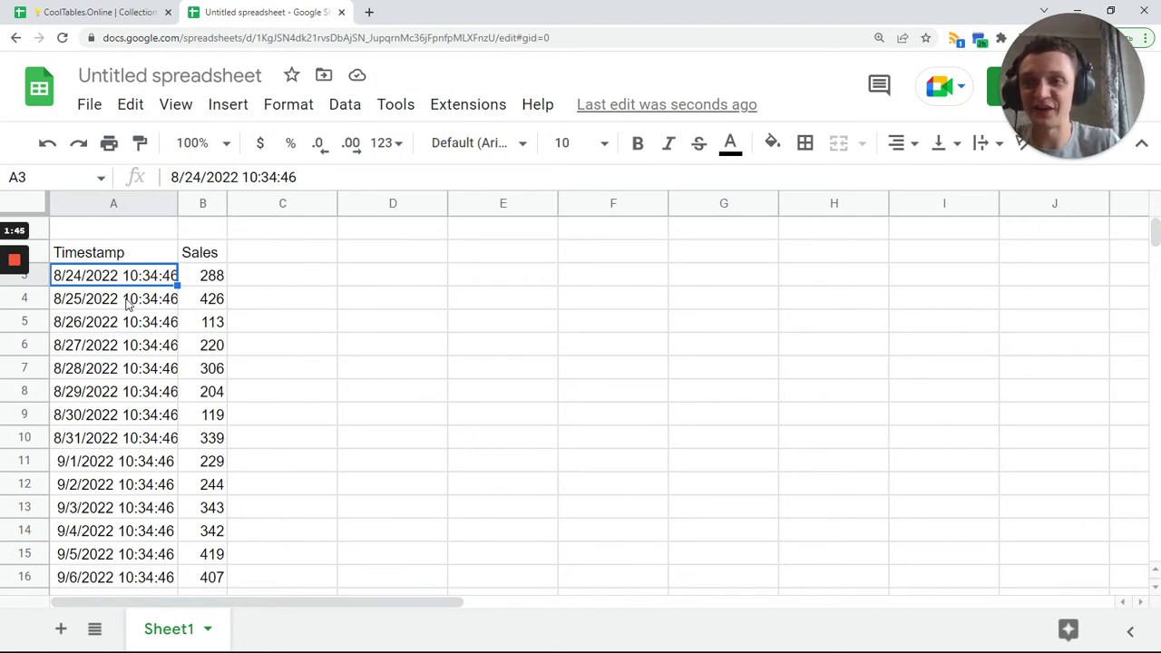
click(124, 304)
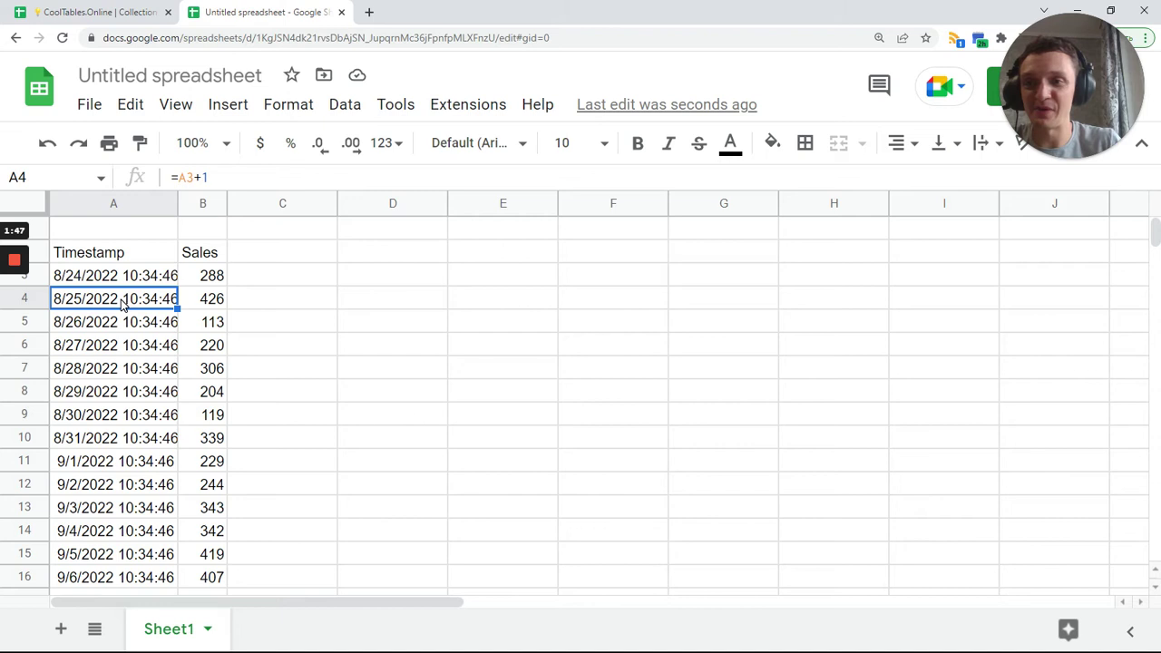
click(125, 345)
click(132, 278)
key(shift+Right)
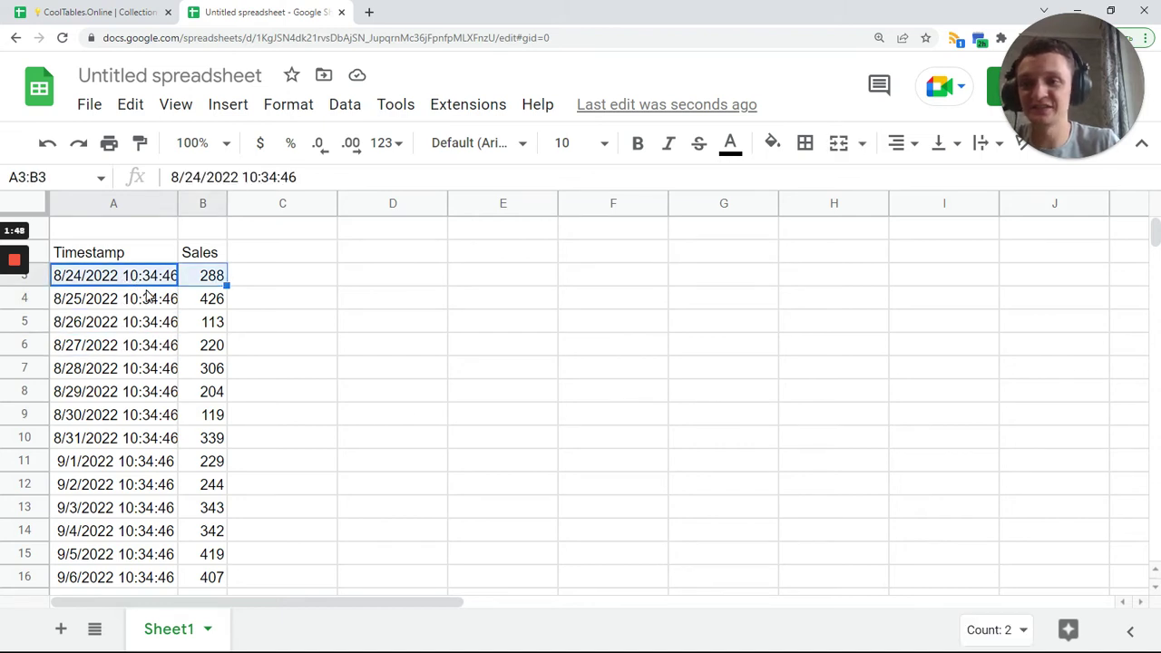
click(145, 302)
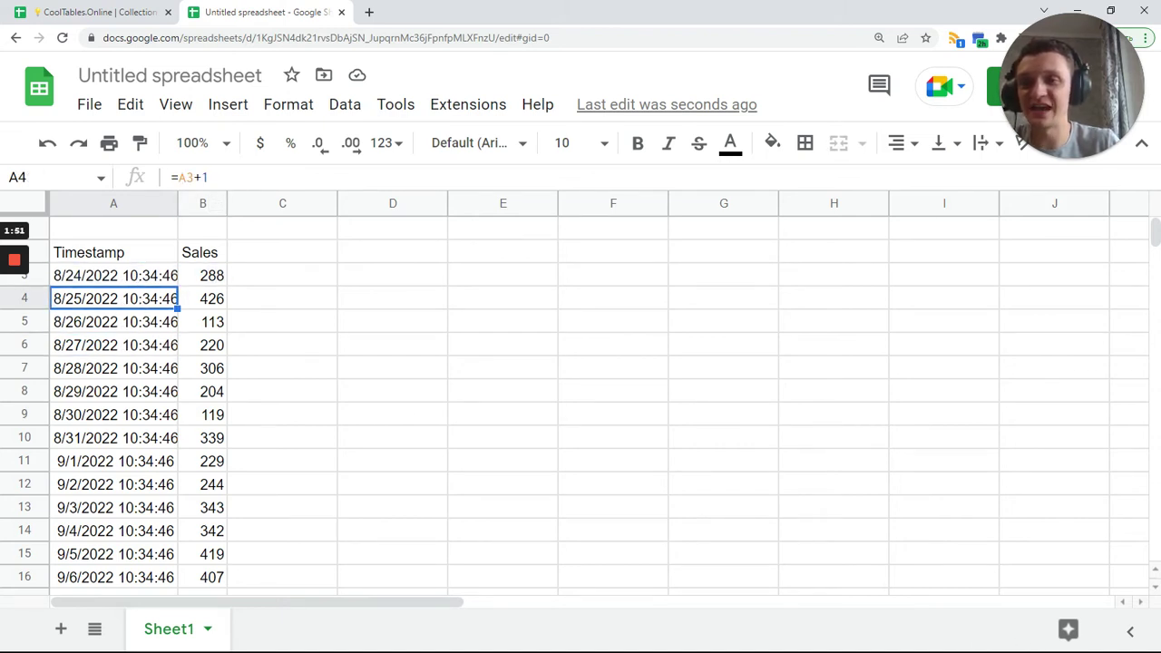
drag(209, 177, 192, 177)
key(Tab)
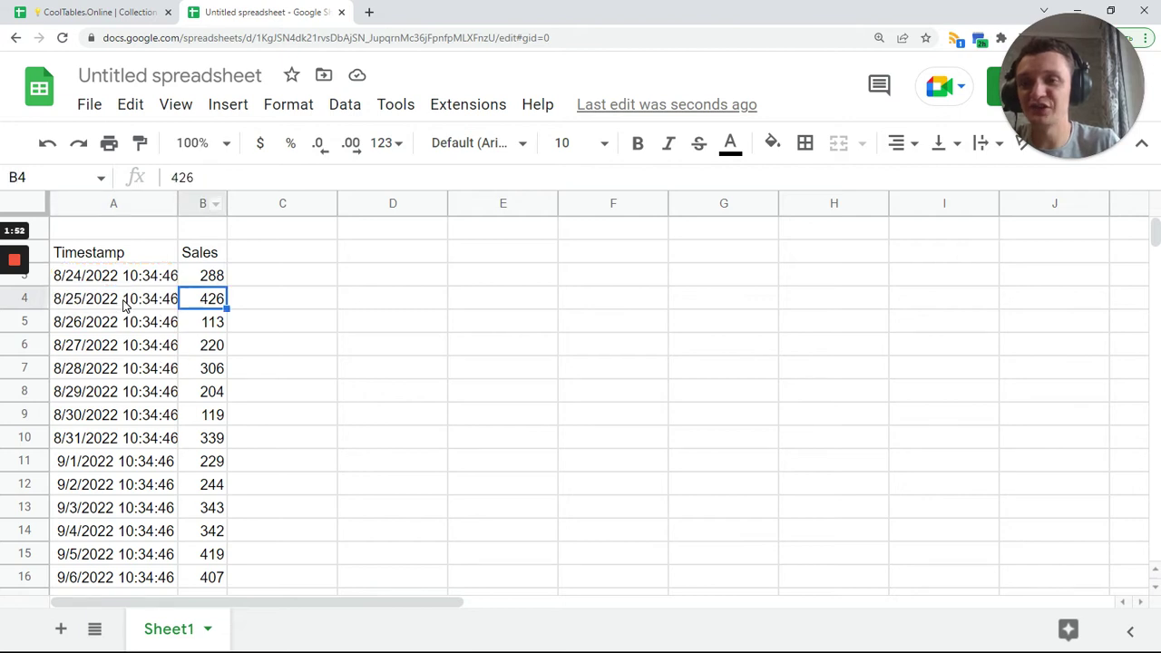
key(Left)
Jump to the table's end near row 115 and widen column A so full timestamps show.
key(ctrl+Down)
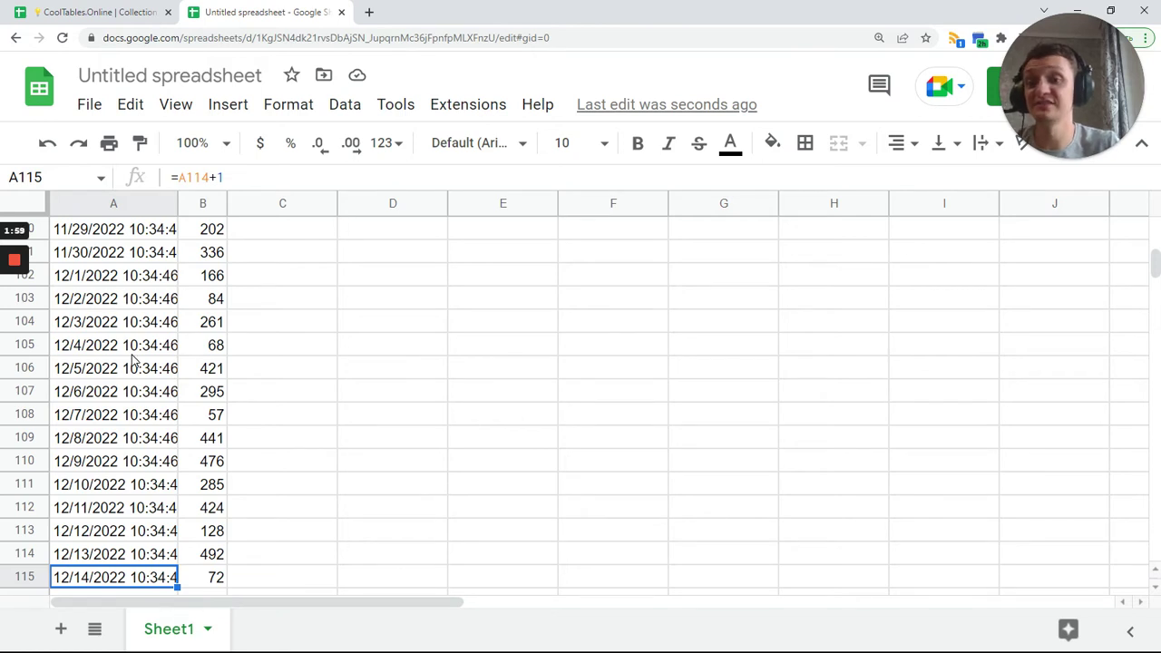
scroll(132, 356, up, 4)
click(127, 344)
click(139, 320)
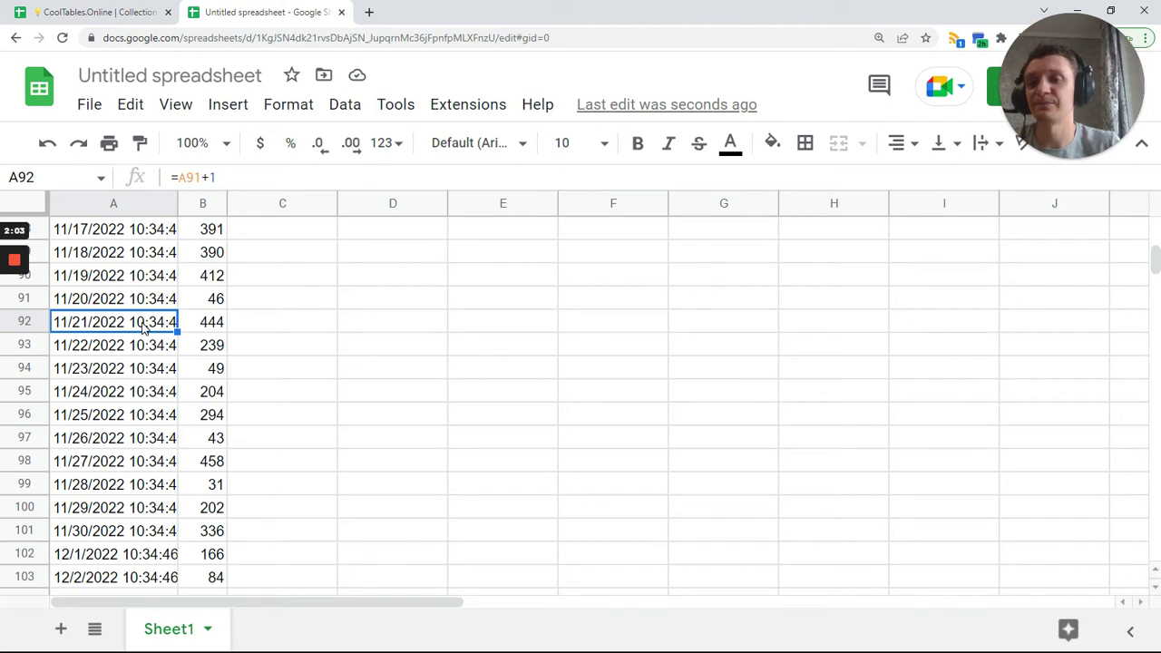
drag(177, 203, 186, 203)
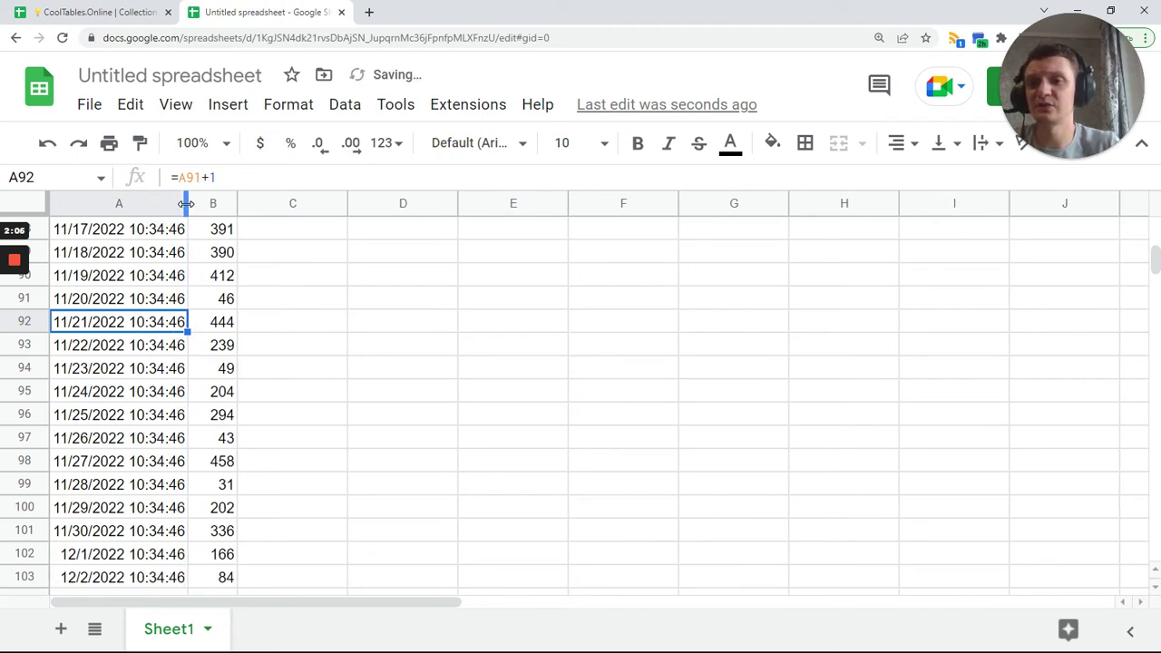
Check a late-row date formula, return to the top, and select E3 for the summary.
click(149, 278)
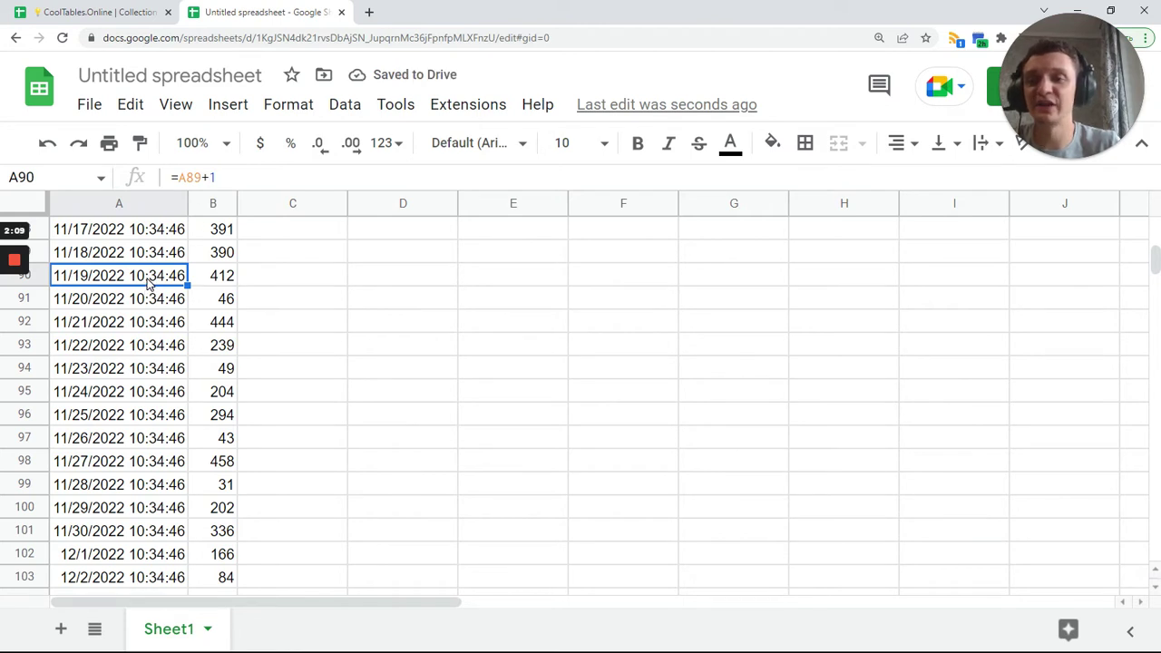
click(308, 306)
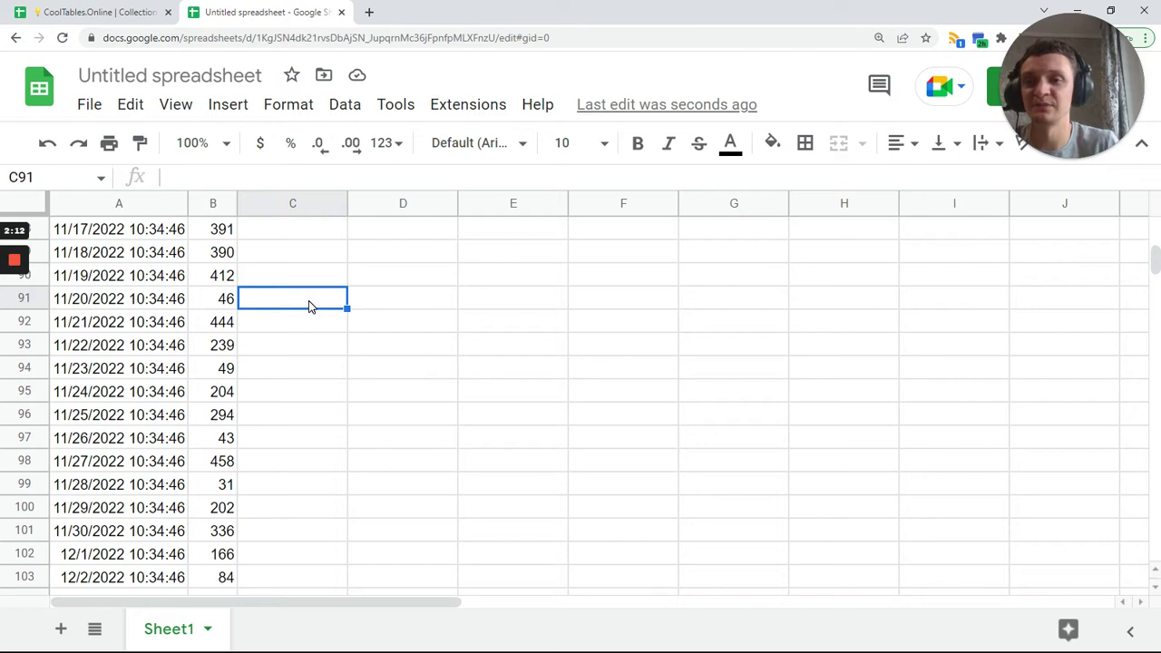
key(ctrl+Up)
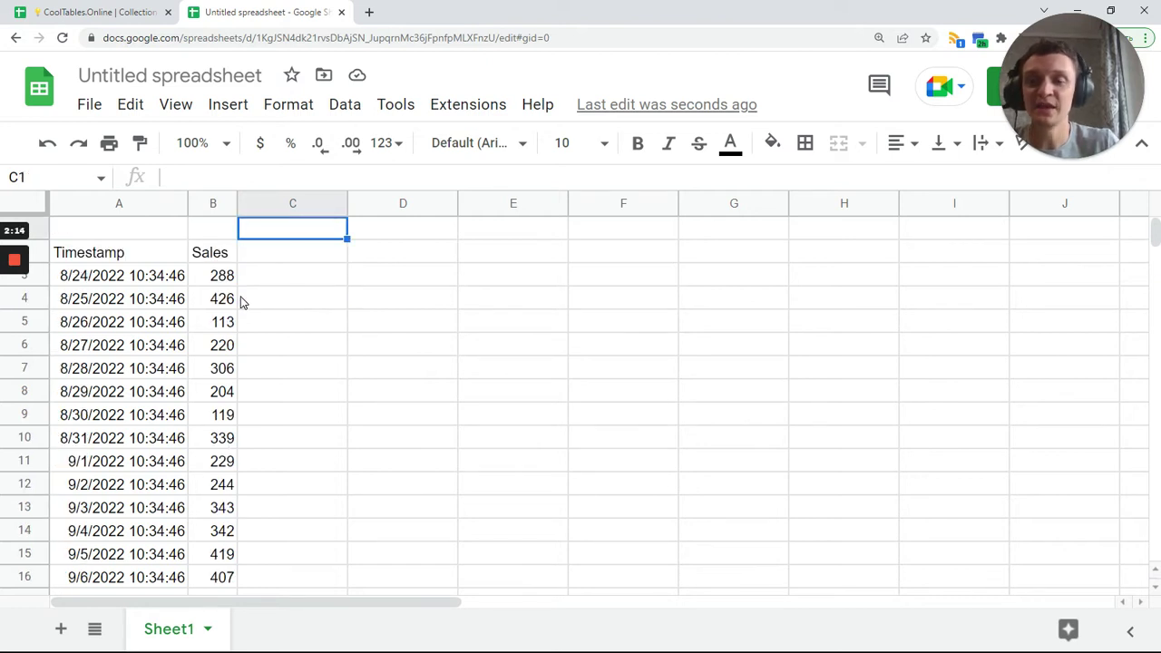
scroll(145, 288, down, 3)
scroll(150, 300, down, 15)
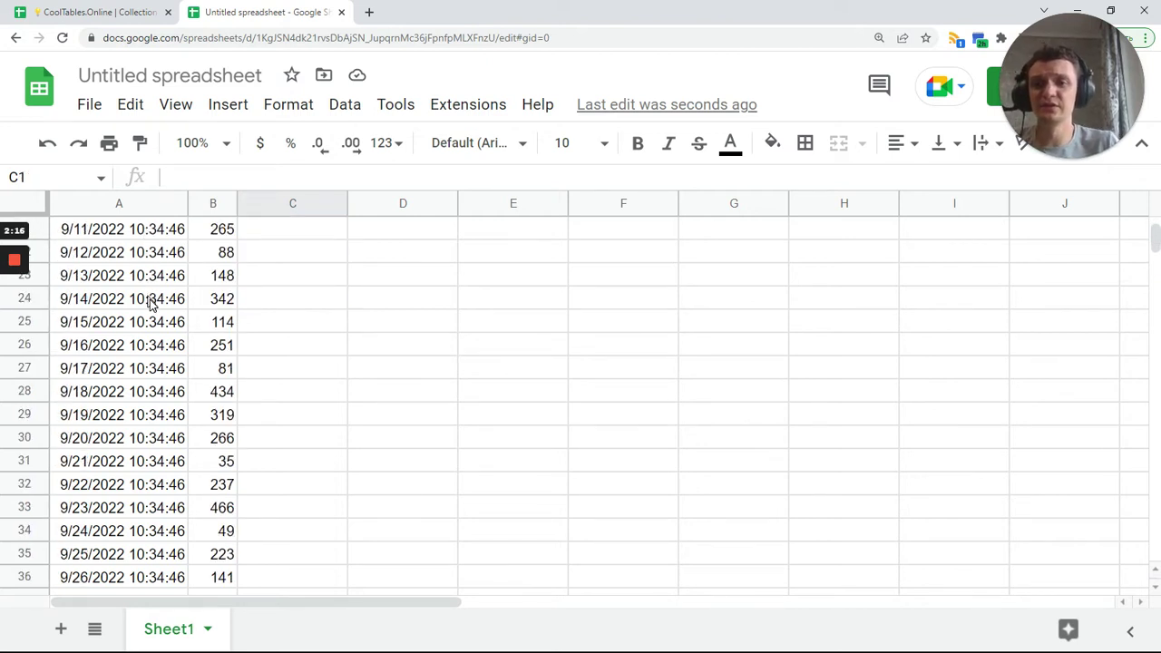
scroll(177, 388, up, 5)
scroll(177, 388, up, 14)
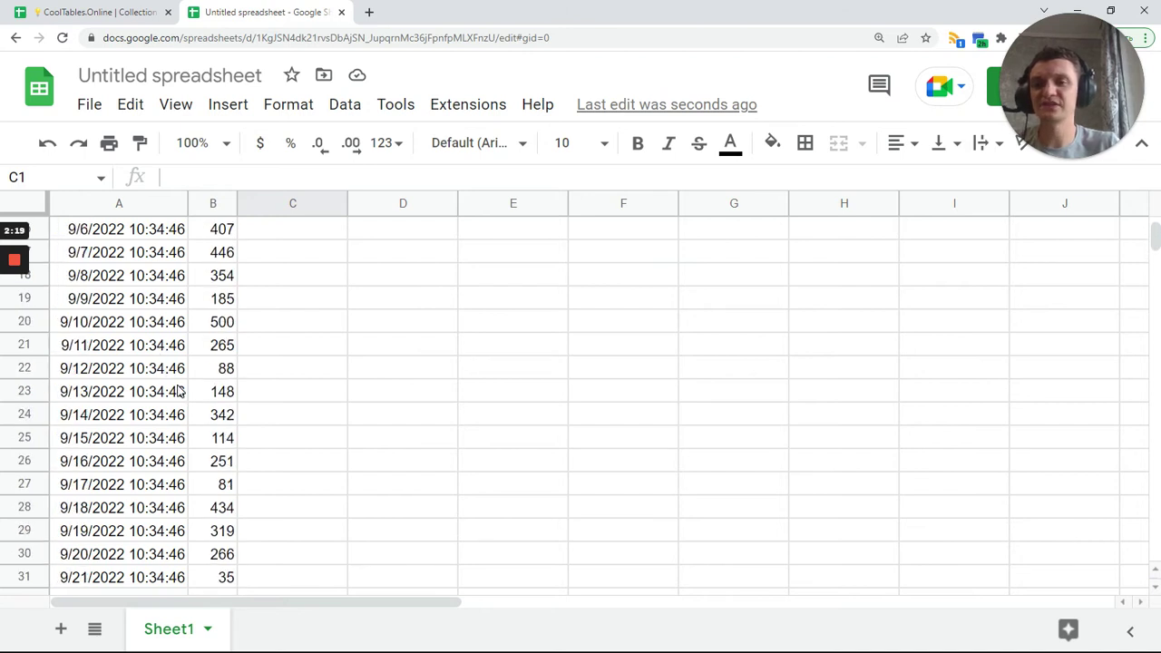
drag(136, 275, 222, 394)
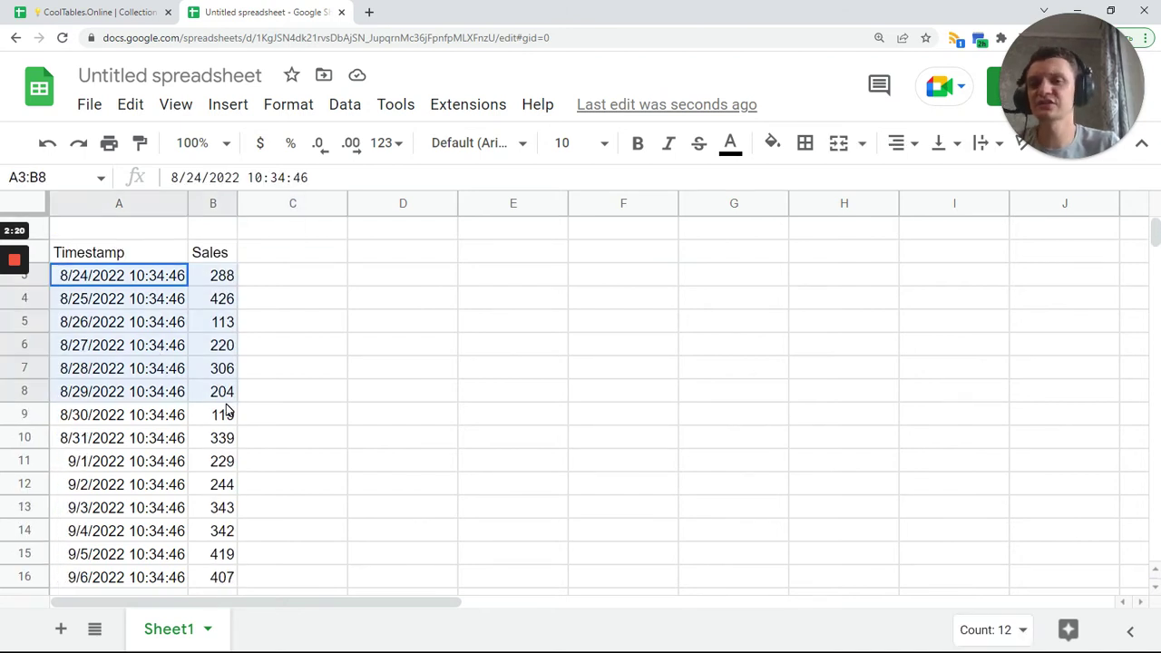
click(484, 284)
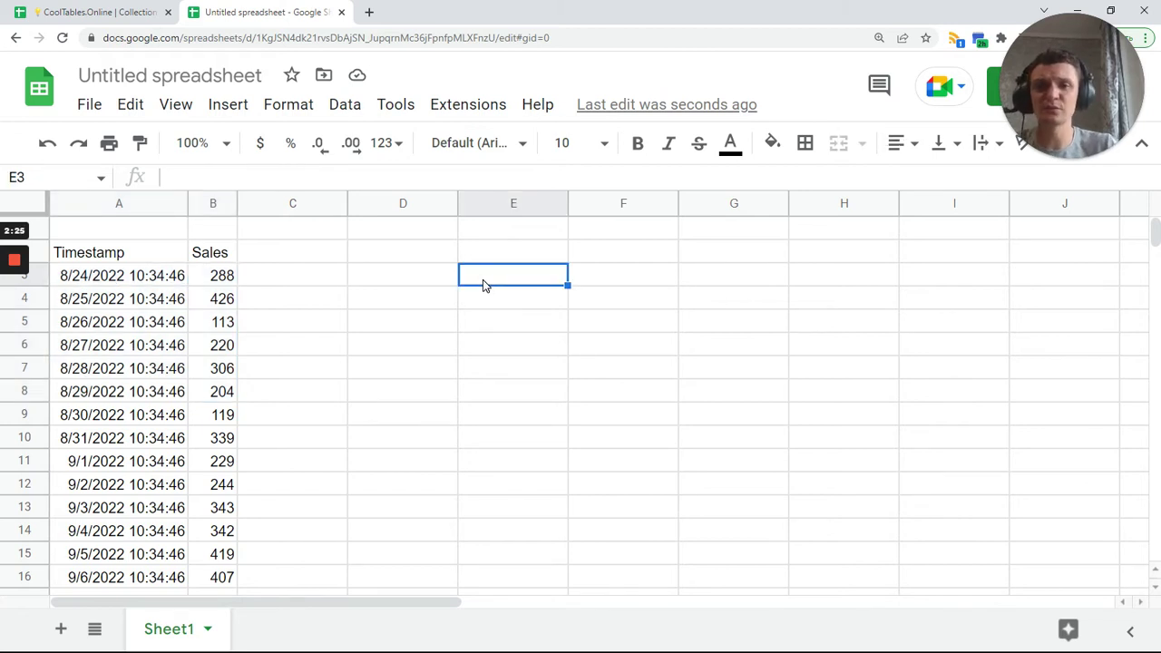
Enter =FILTER({A3:A,B3:B},B3:B>0) in E3 to list rows with sales above zero.
text(=)
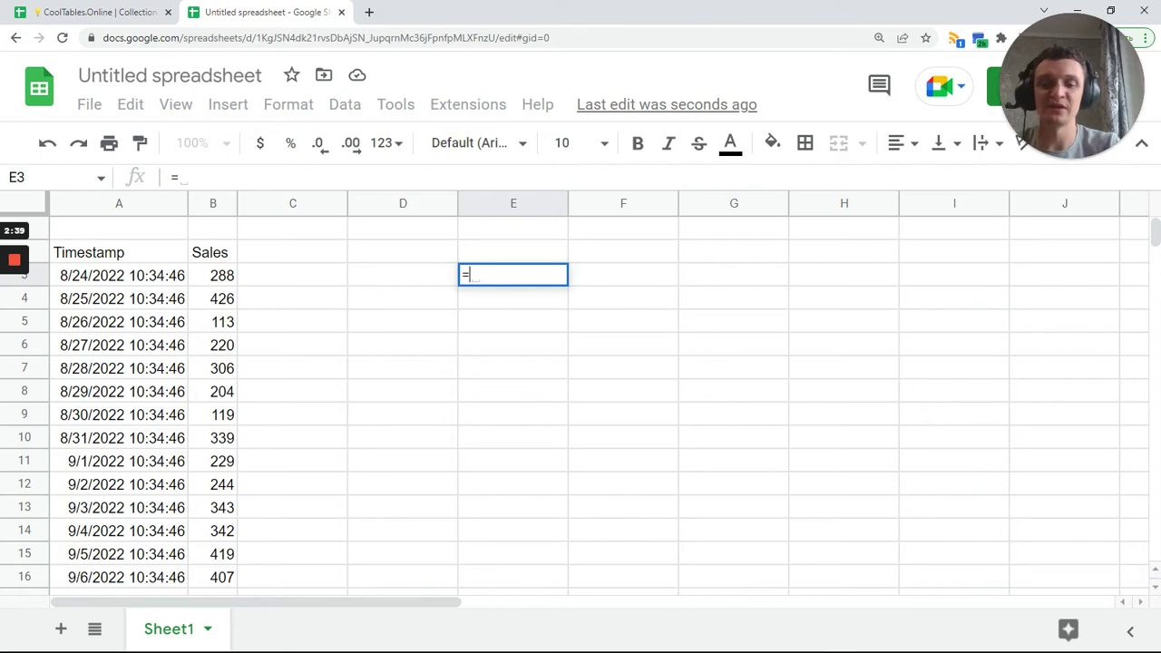
text(filter()
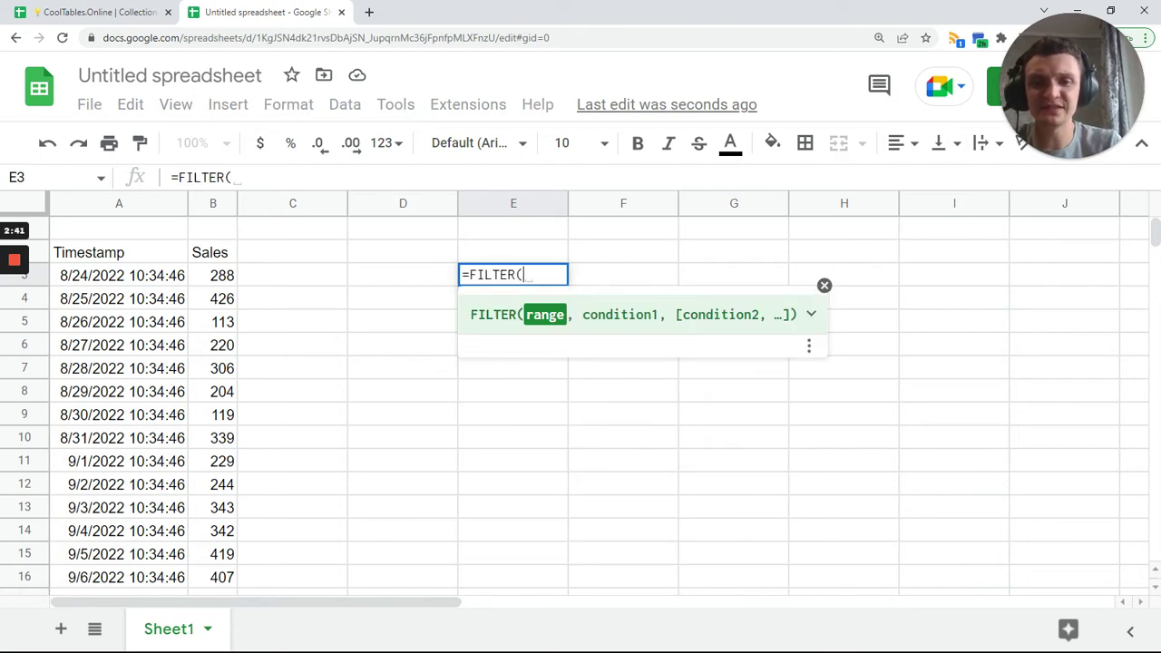
text({)
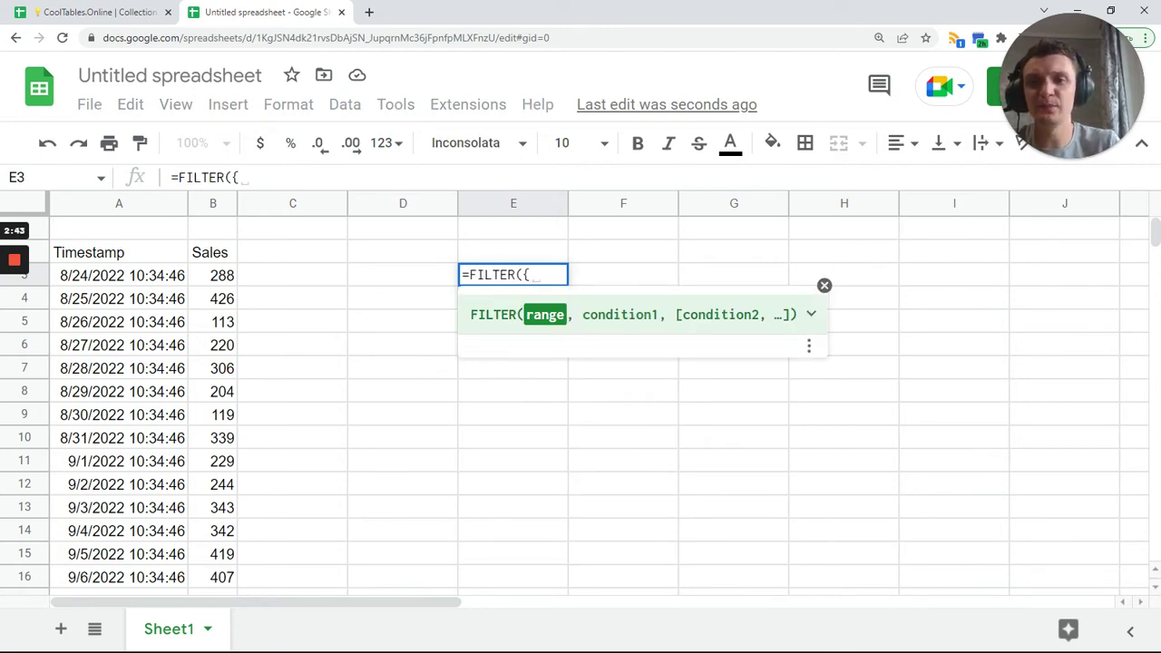
drag(126, 276, 128, 309)
key(BackSpace)
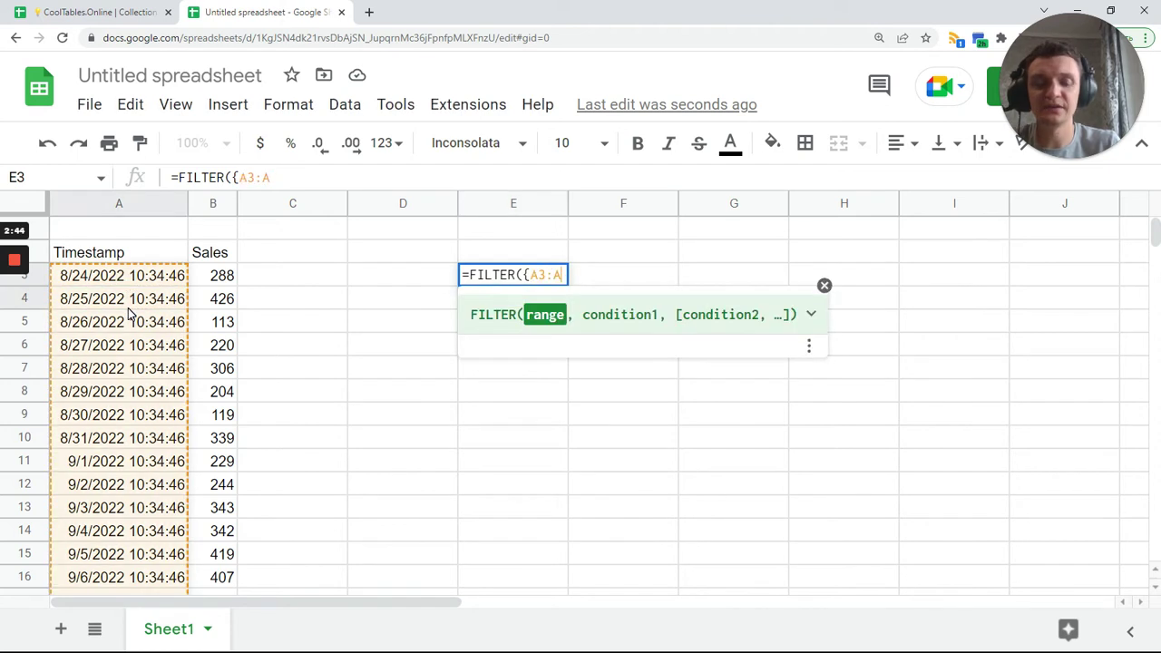
text(,)
drag(226, 276, 231, 353)
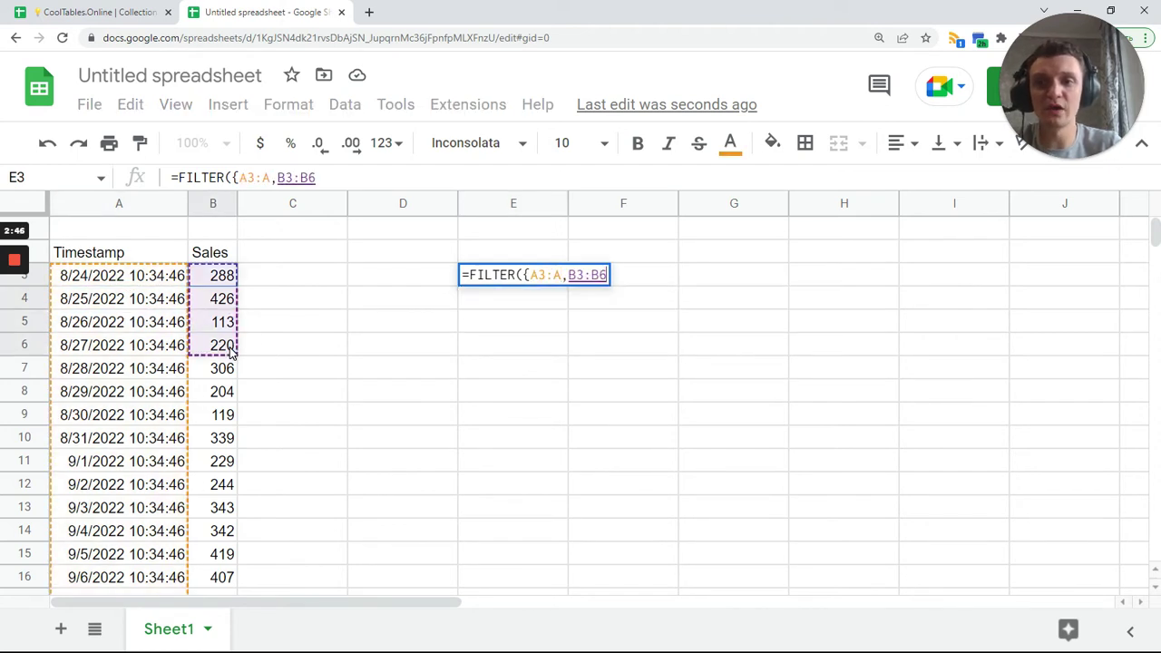
key(BackSpace)
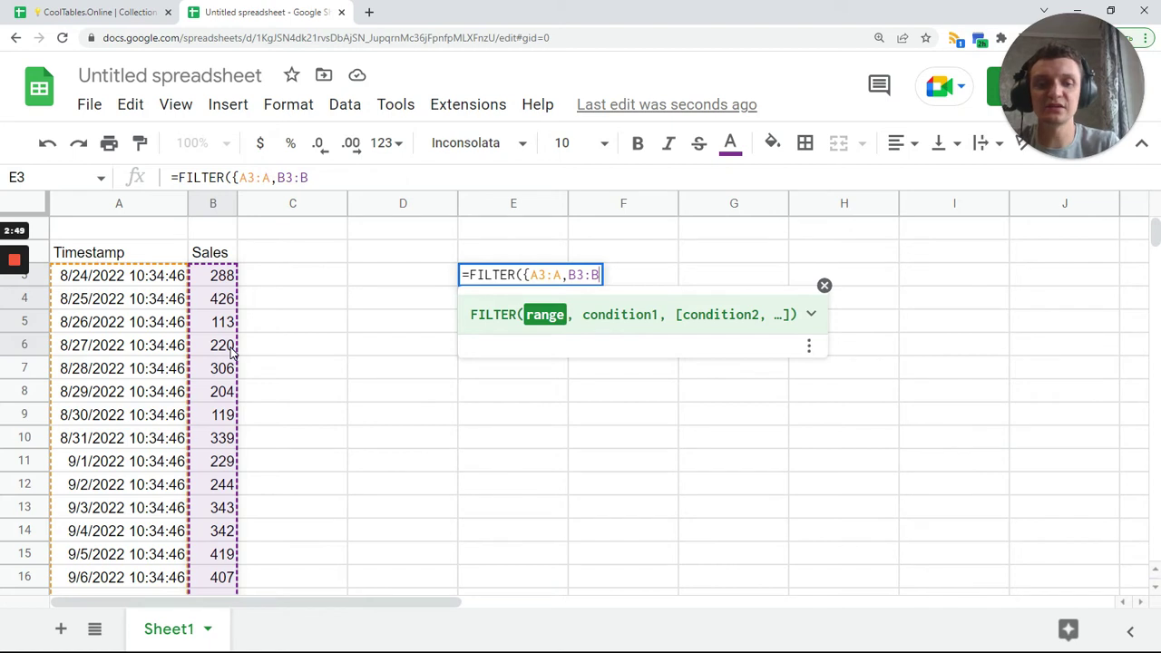
text(},)
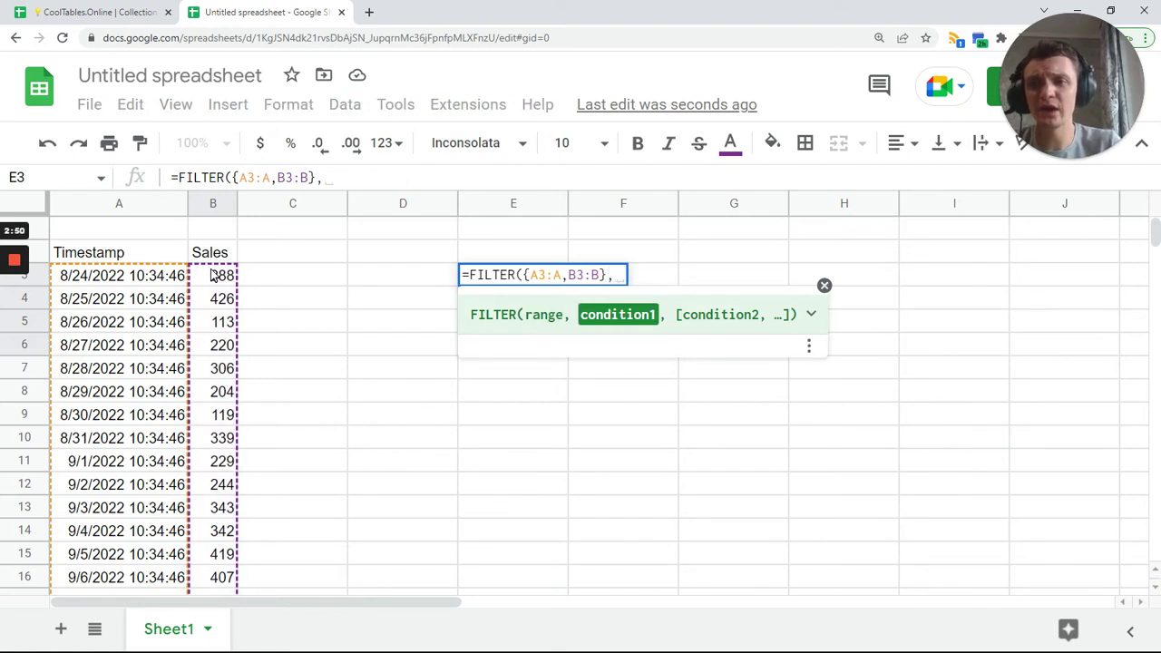
drag(214, 277, 216, 328)
key(BackSpace)
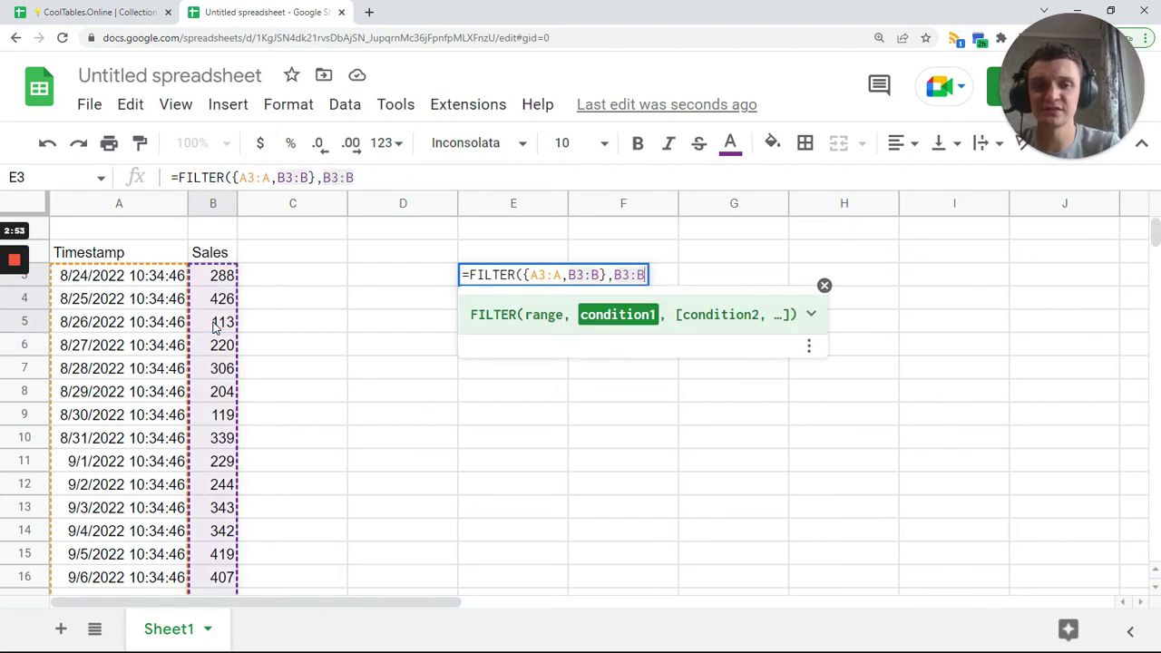
text(>)
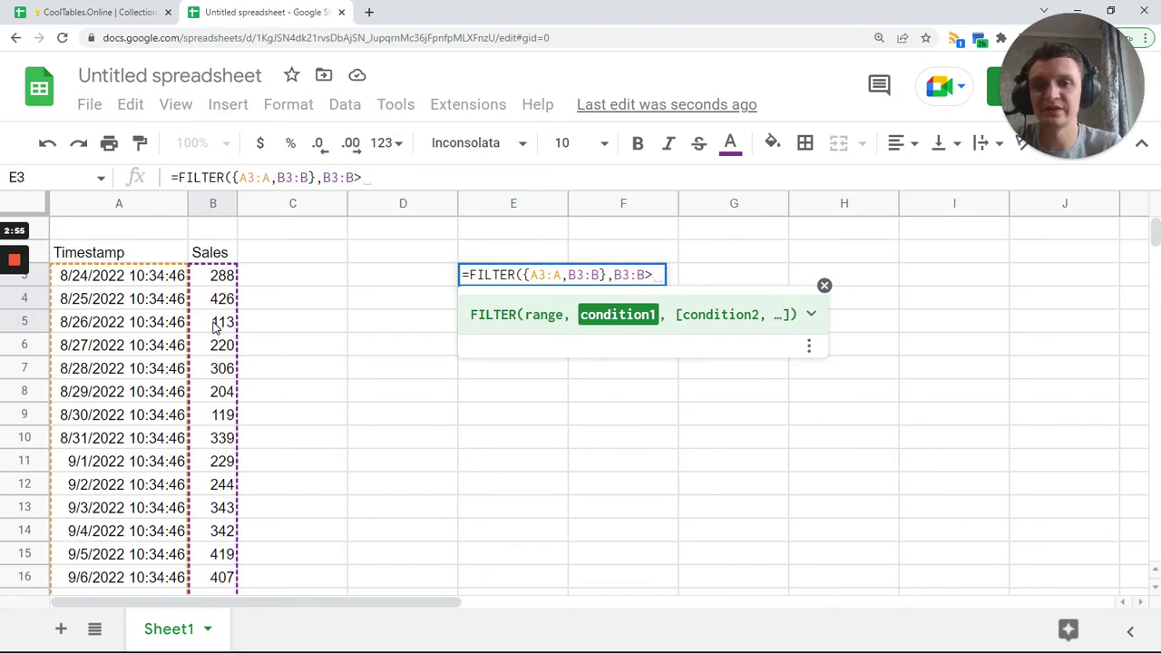
text(0)
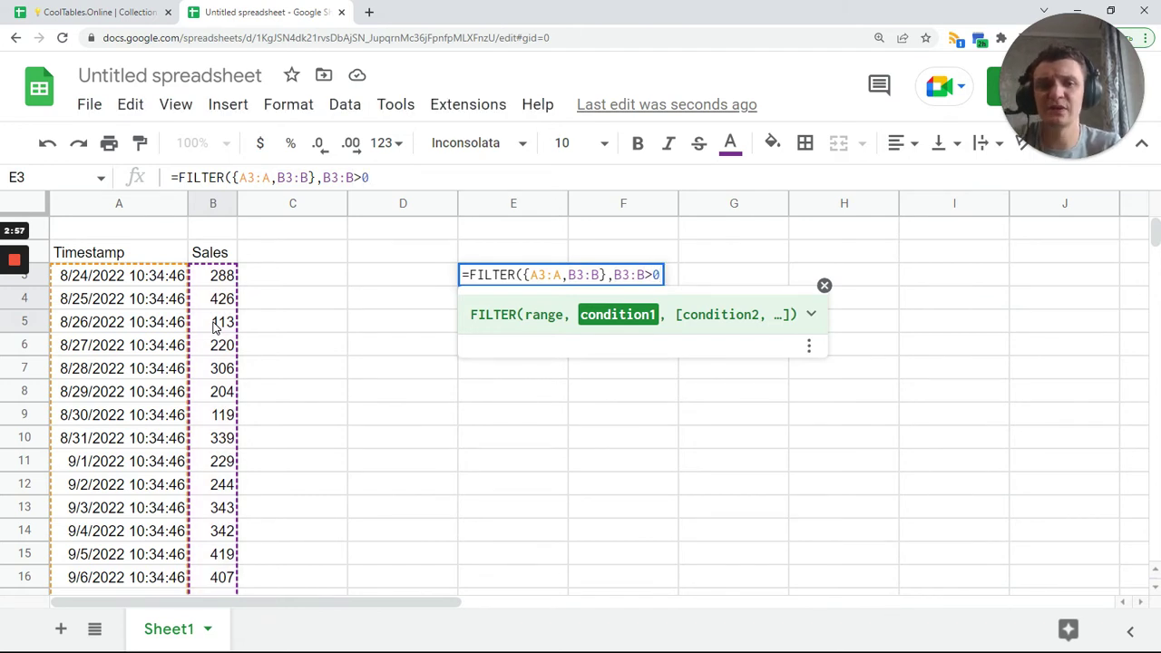
key(Return)
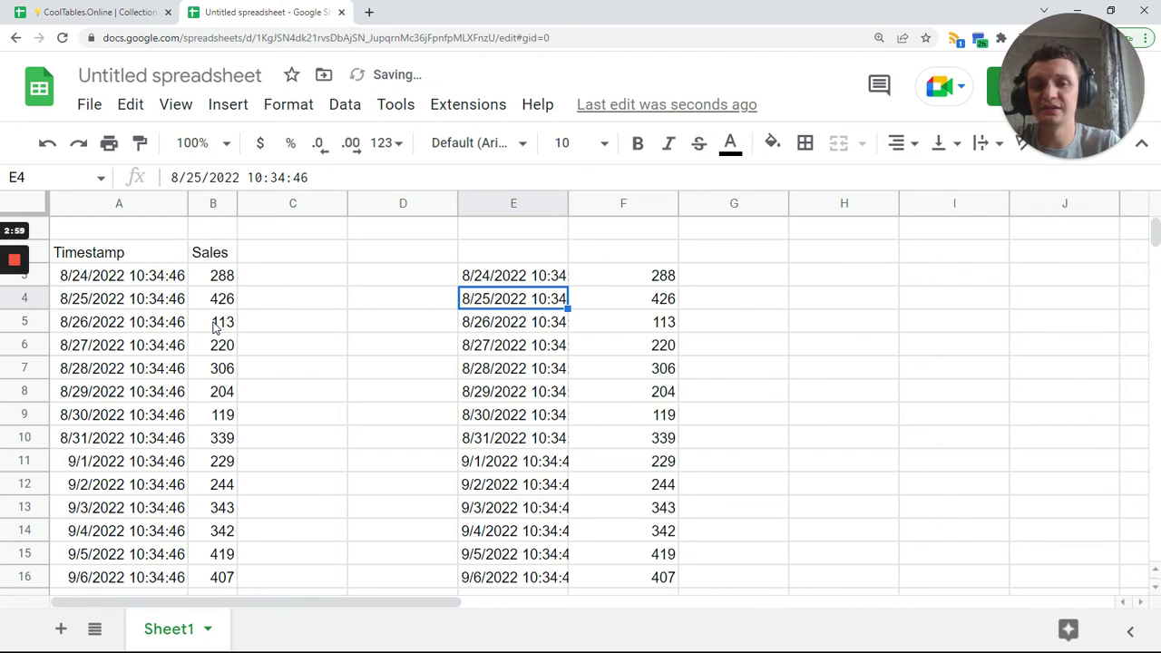
Confirm the filtered results run through 12/14/2022, then select the A3:A range in E3's formula.
key(ctrl+Down)
key(Down)
key(Down)
key(Down)
key(Down)
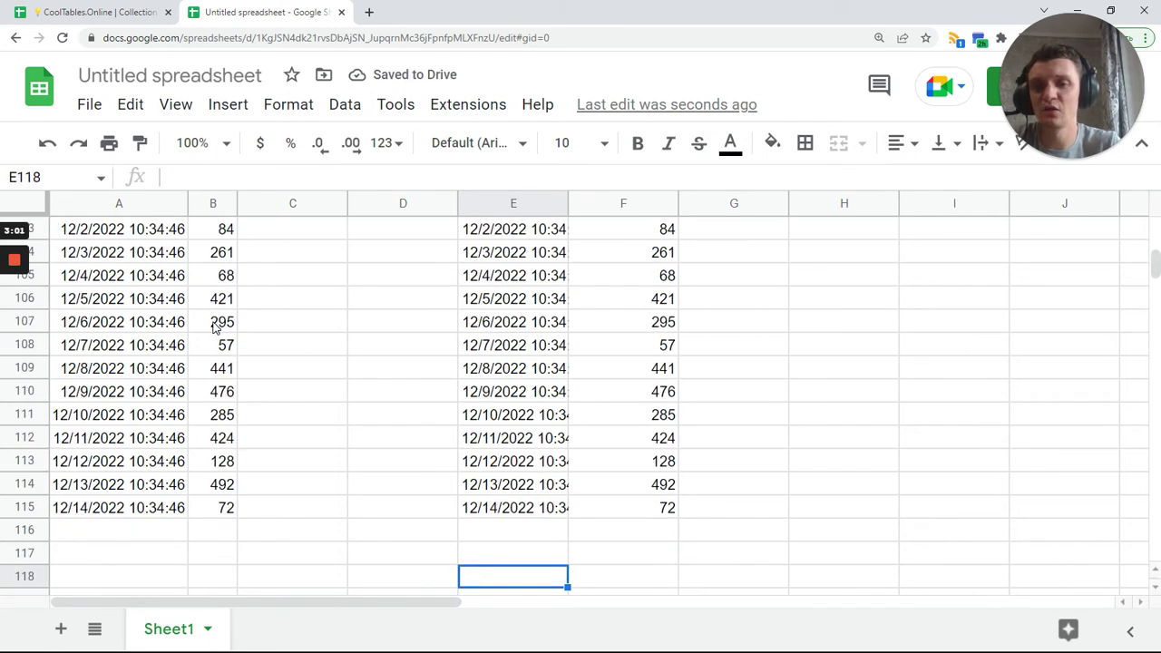
key(ctrl+Up)
key(ctrl+Up)
key(ctrl+Up)
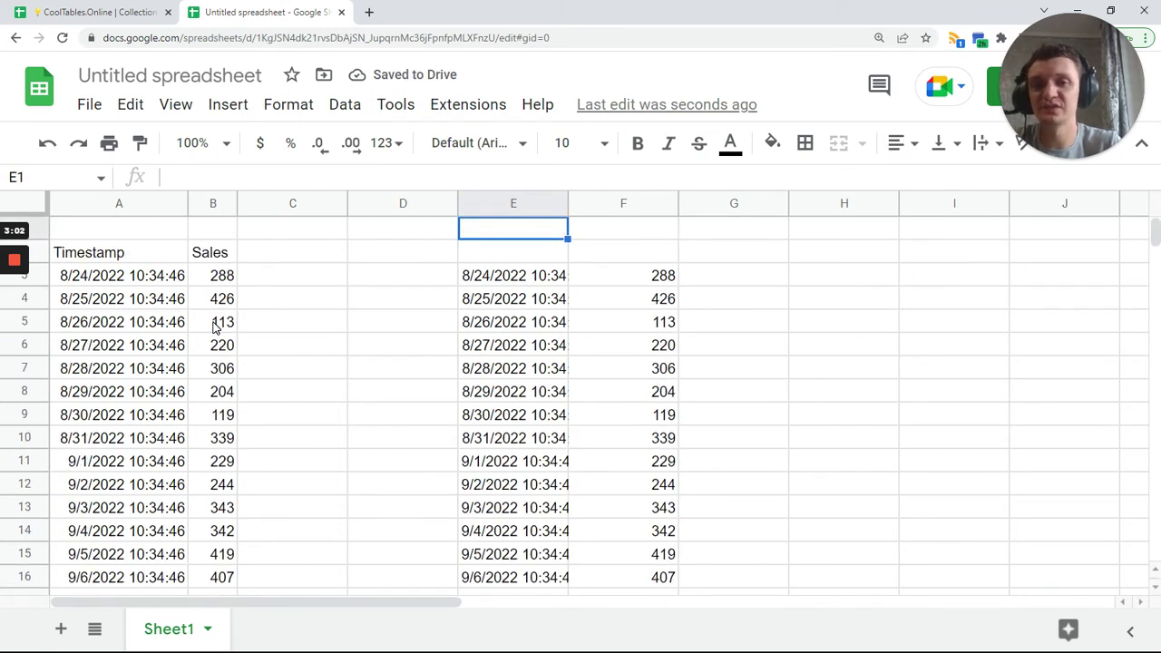
key(Down)
key(Down)
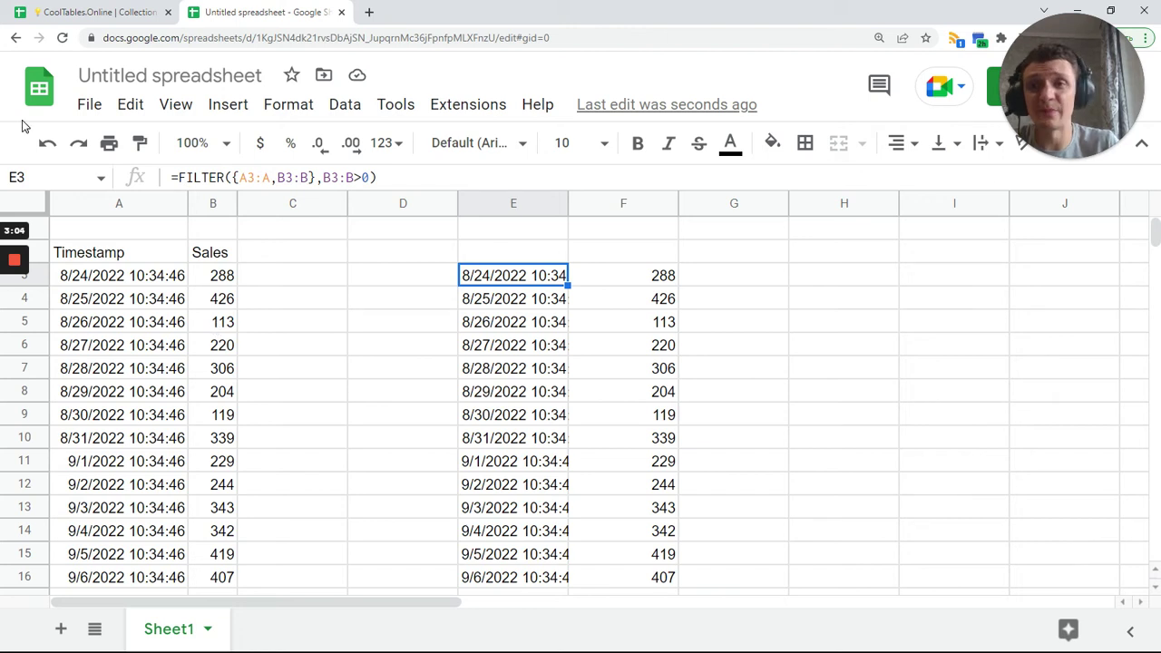
double_click(265, 177)
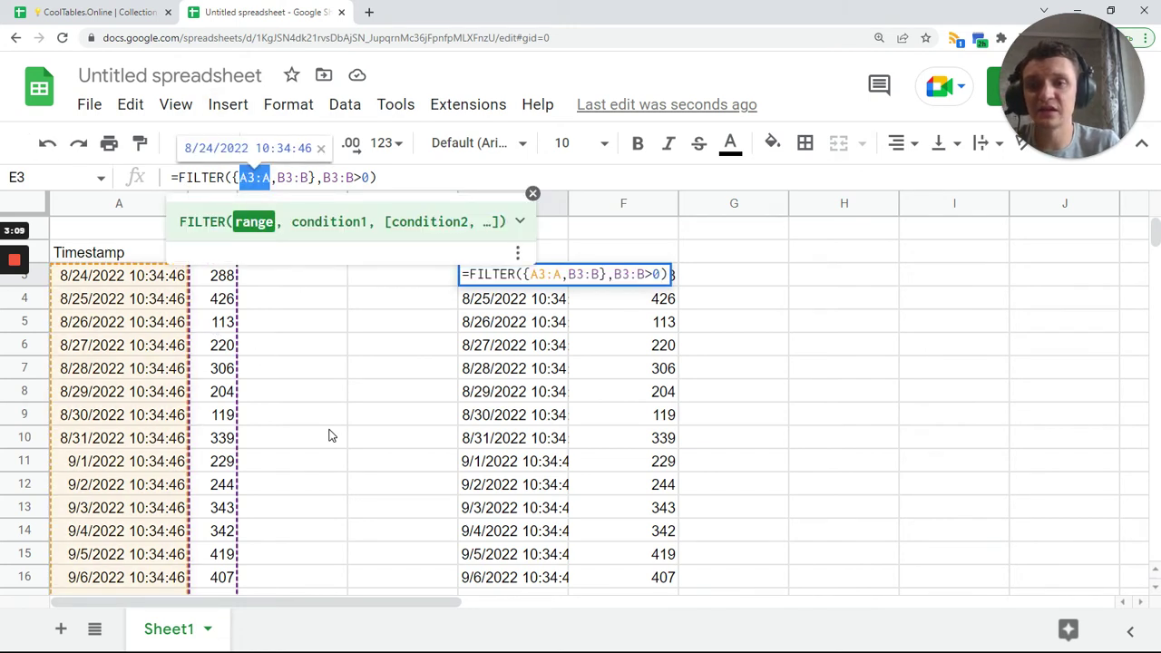
Replace A3:A in E3's FILTER formula with TEXT(A3:A,"YYY-MM").
key(BackSpace)
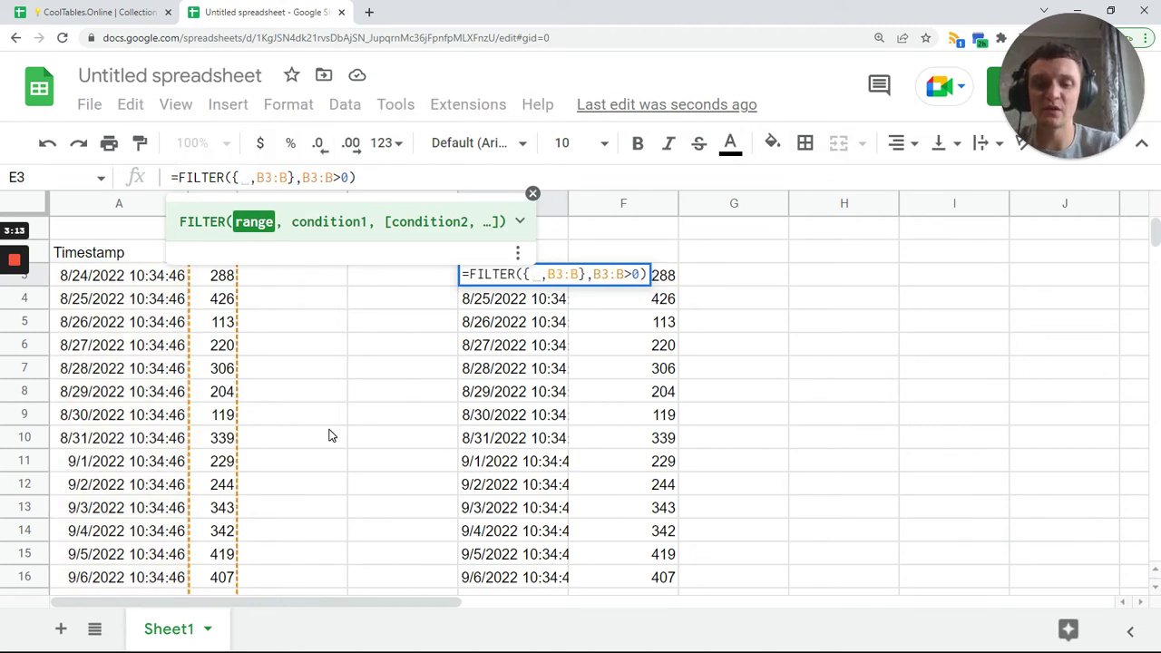
text(TEXT()
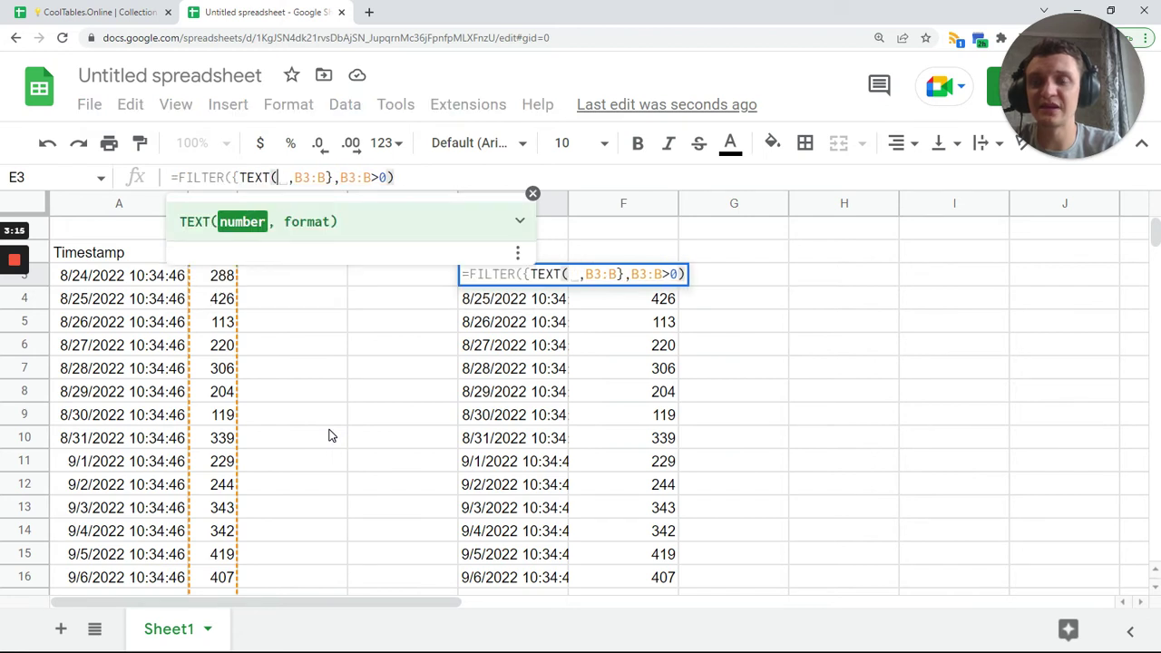
text(A3:A, )
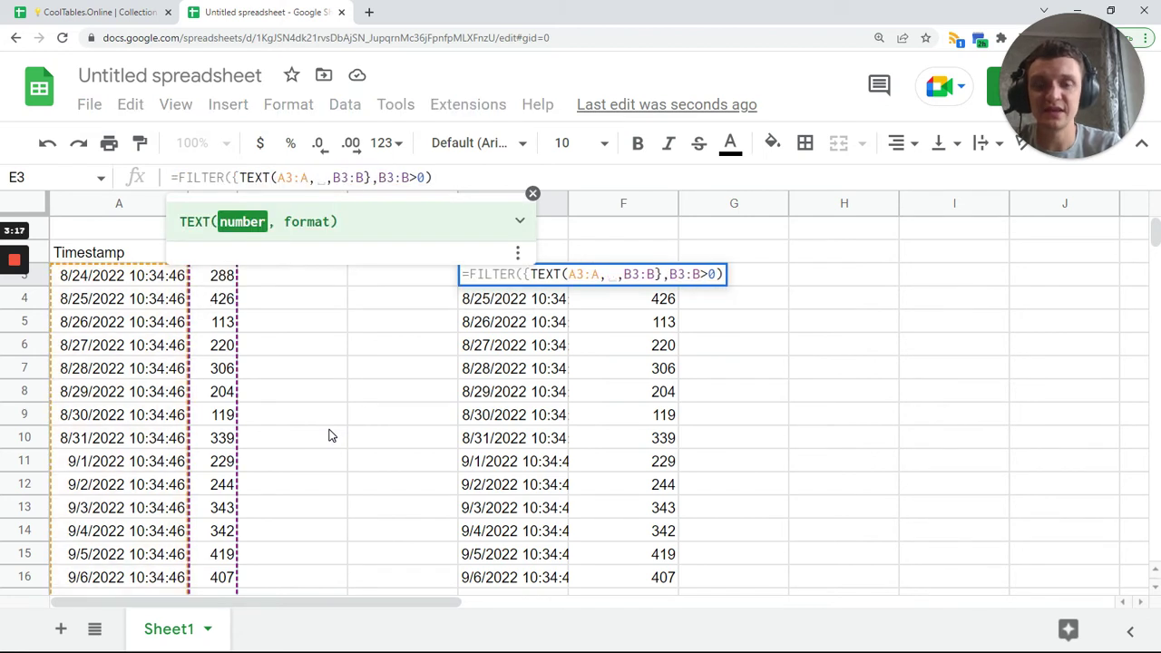
text("")
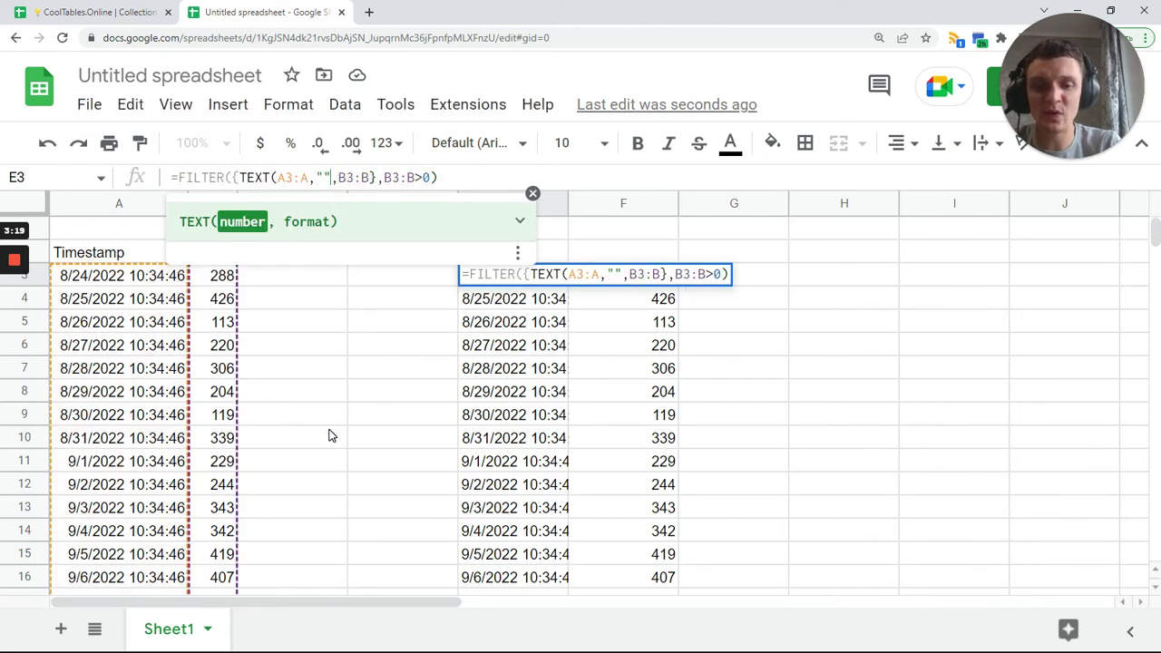
text())
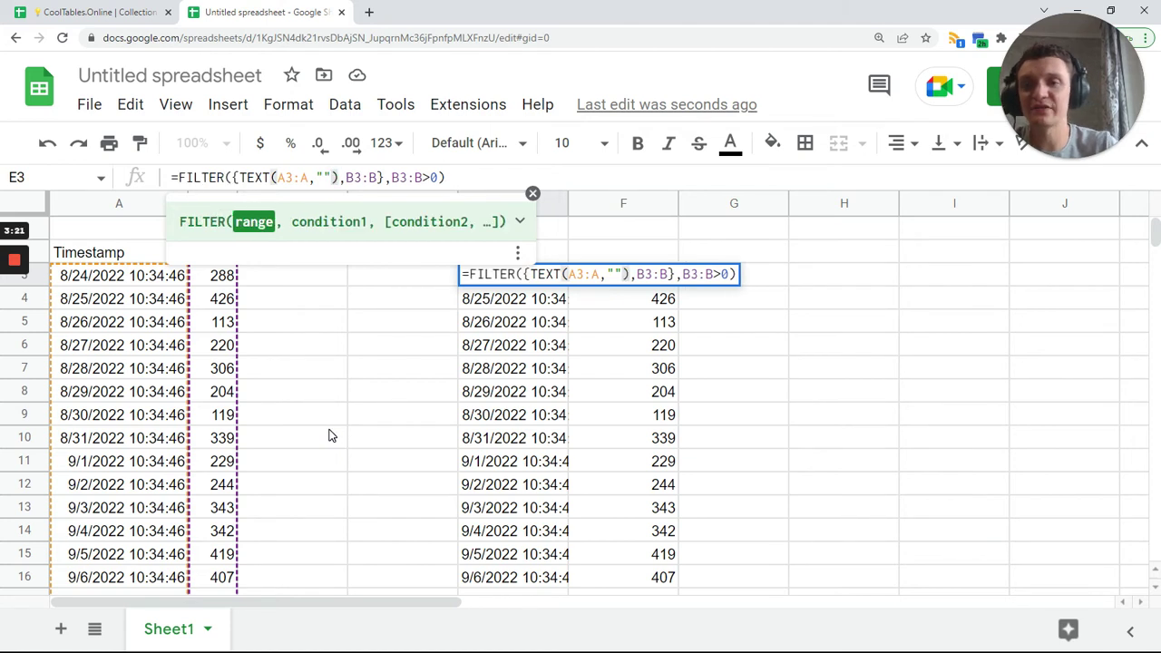
click(325, 178)
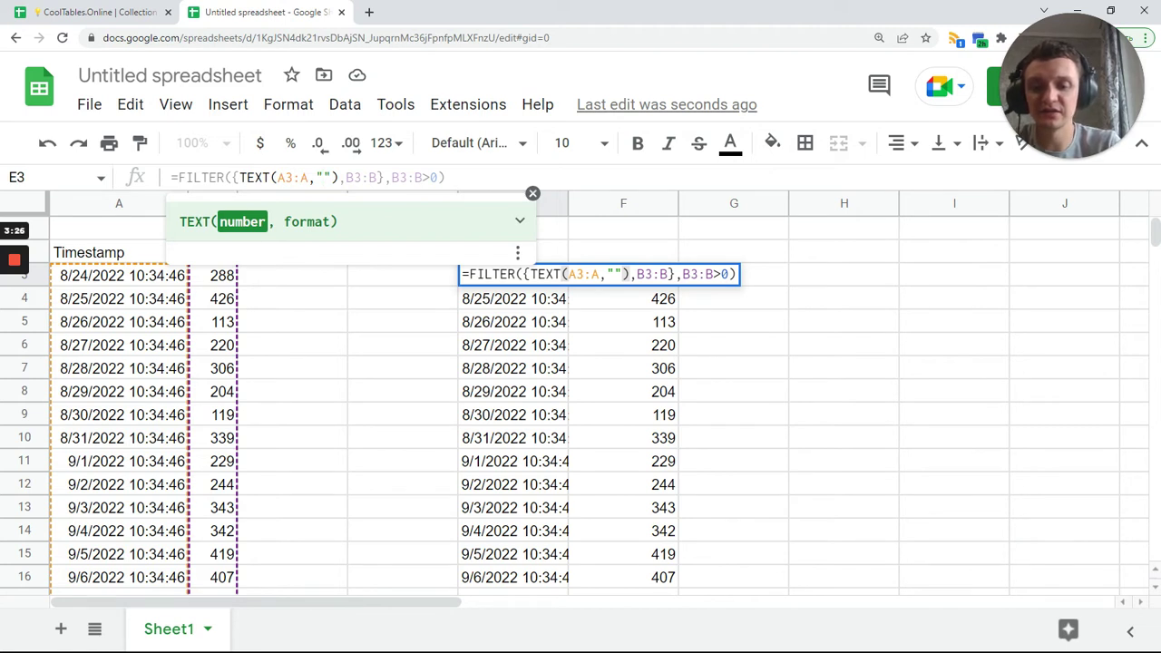
text(YYY)
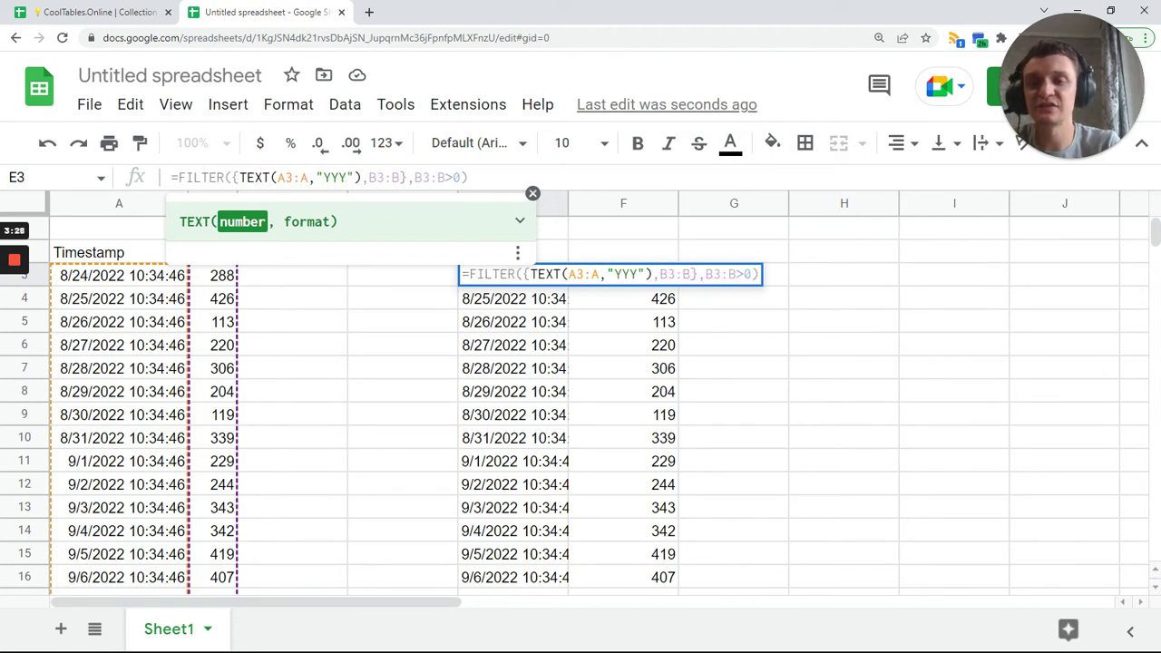
text(-)
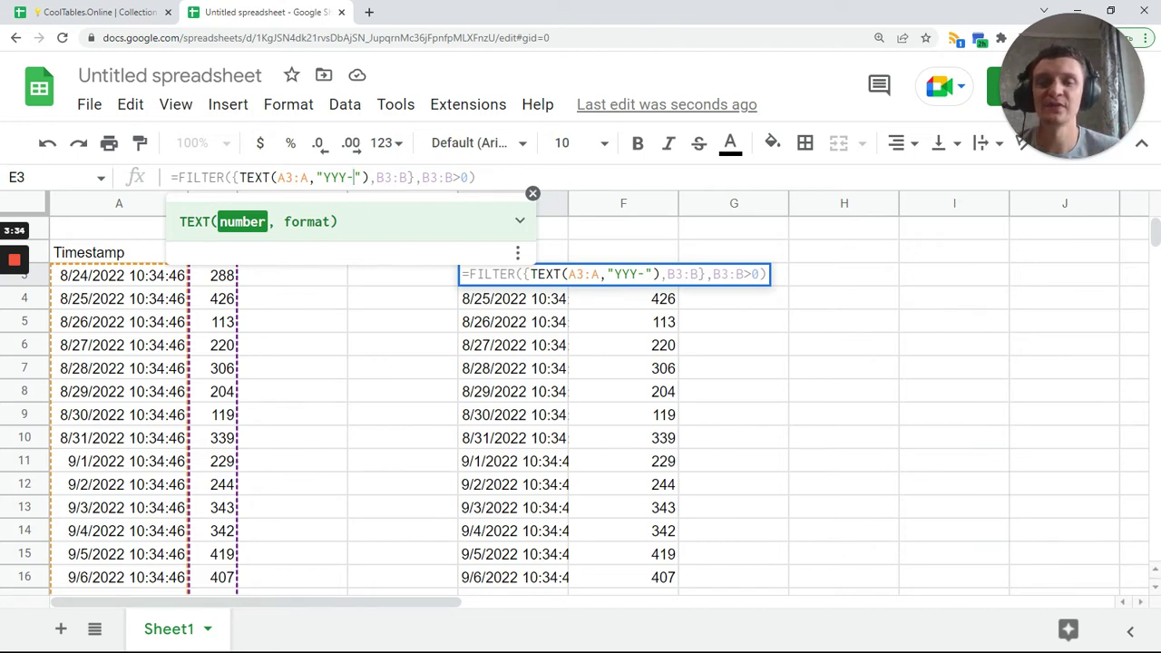
text(MM)
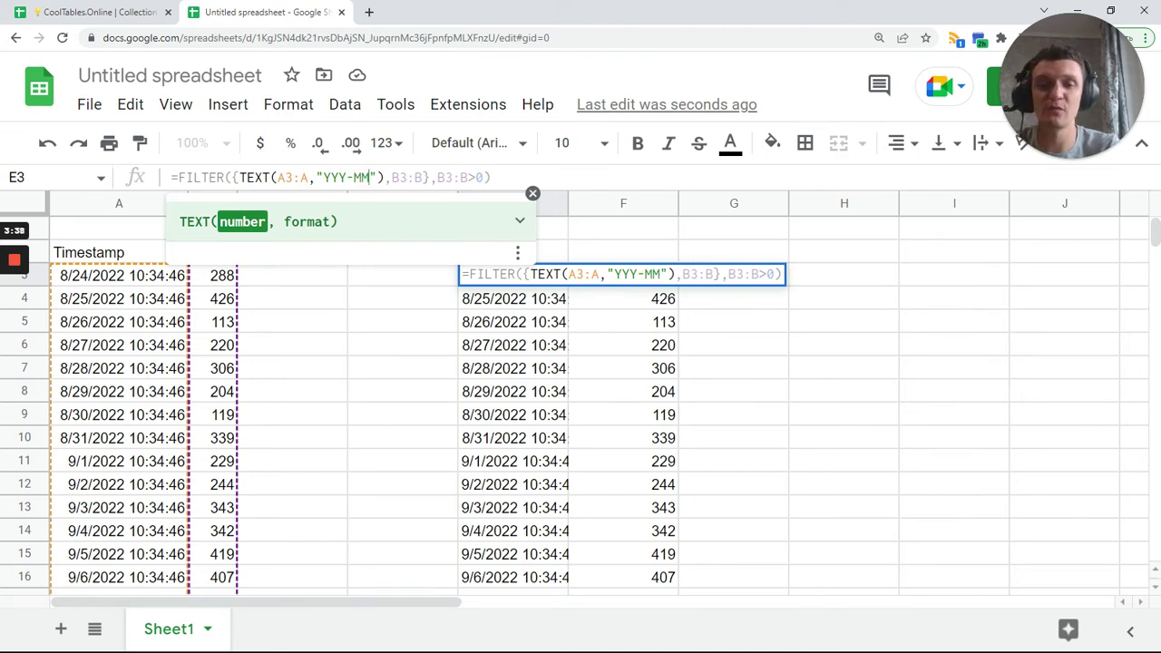
key(Return)
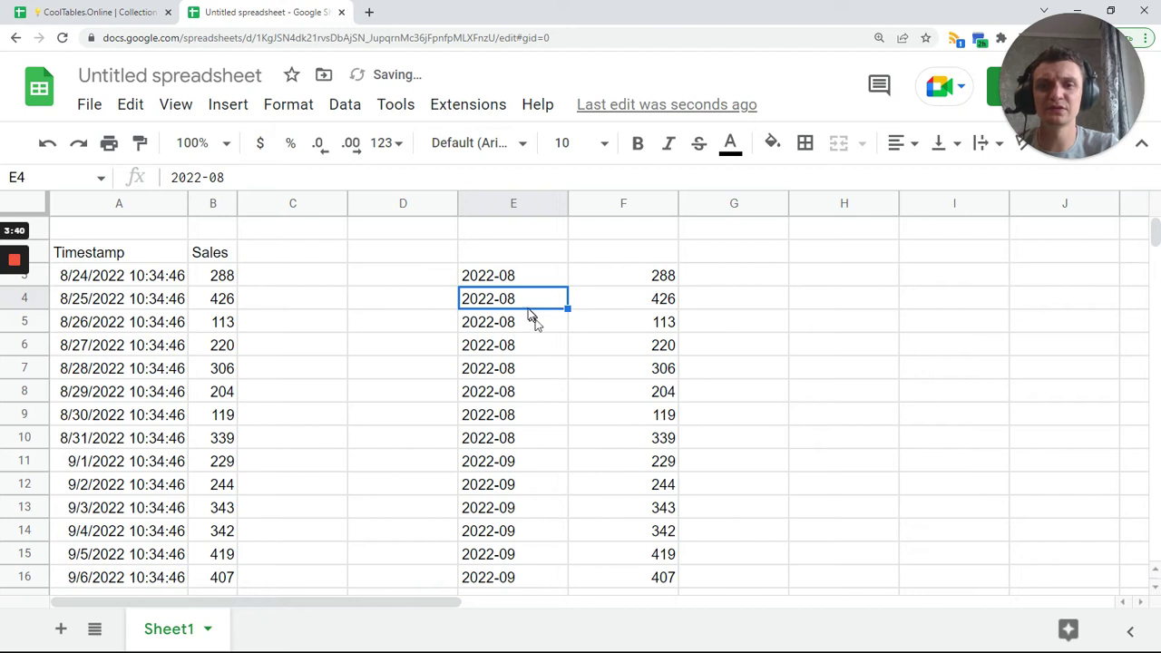
Scroll through column E to confirm labels now read 2022-08 through 2022-12.
click(513, 284)
scroll(510, 390, down, 3)
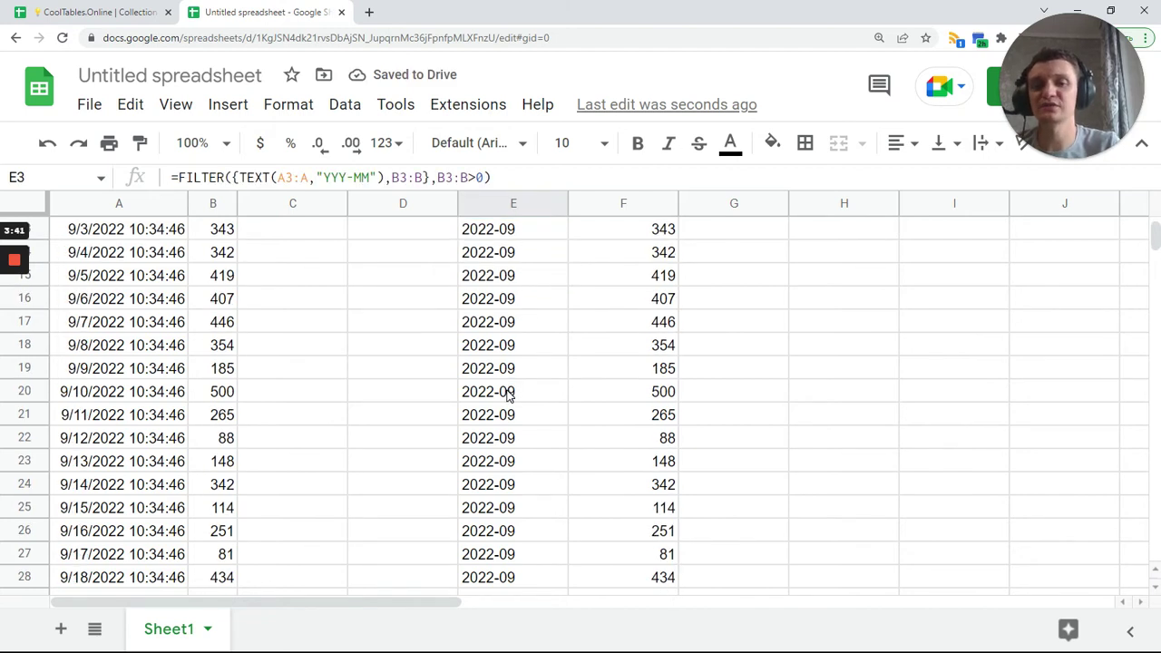
scroll(509, 397, up, 3)
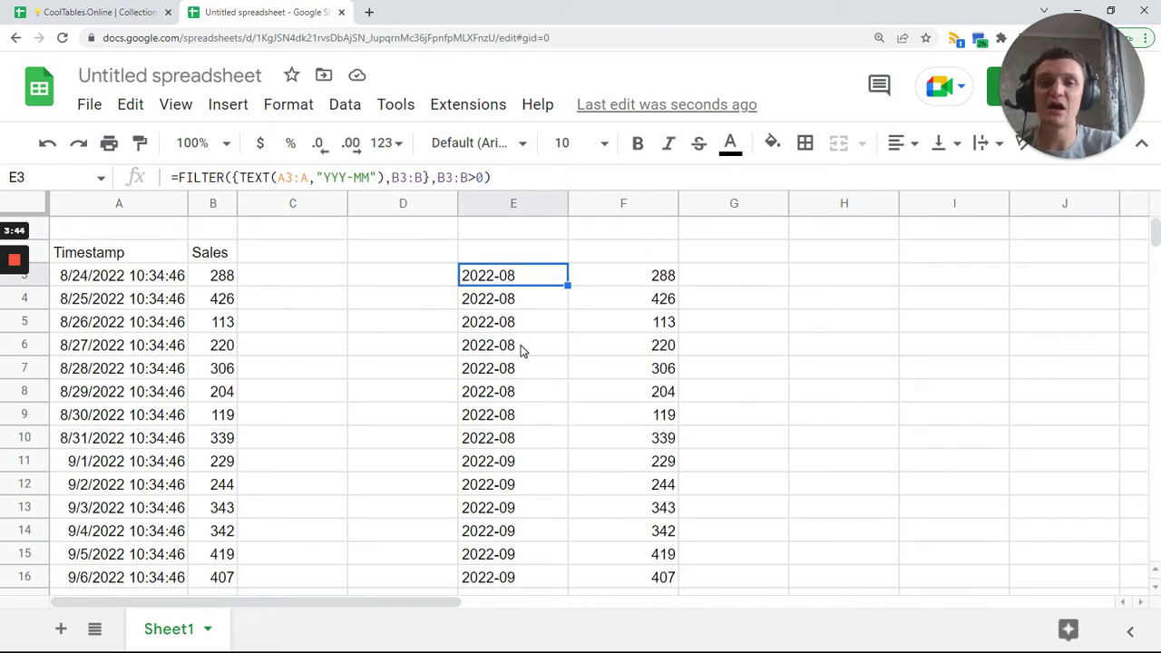
scroll(513, 322, down, 7)
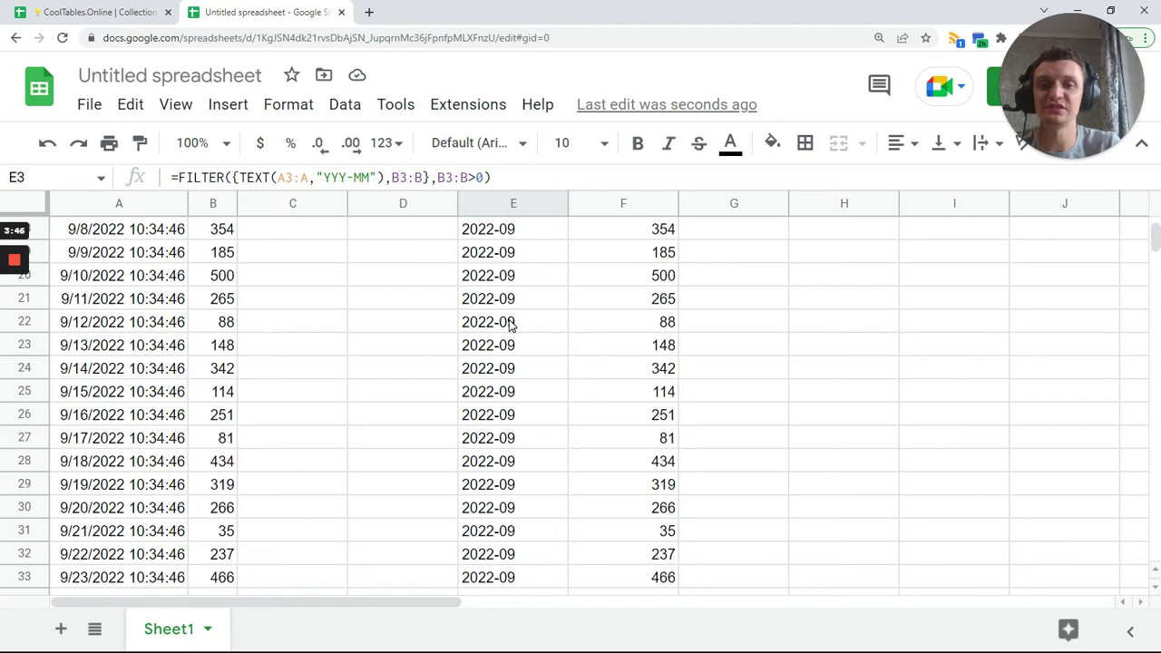
scroll(511, 330, down, 7)
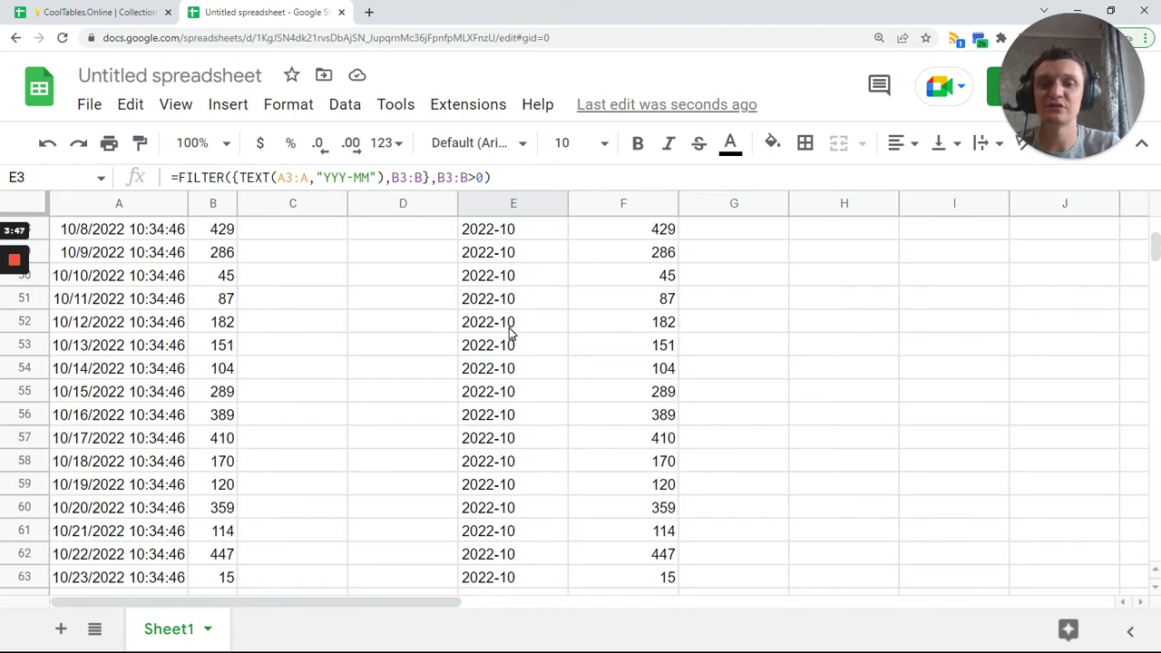
scroll(509, 334, down, 9)
scroll(510, 332, down, 9)
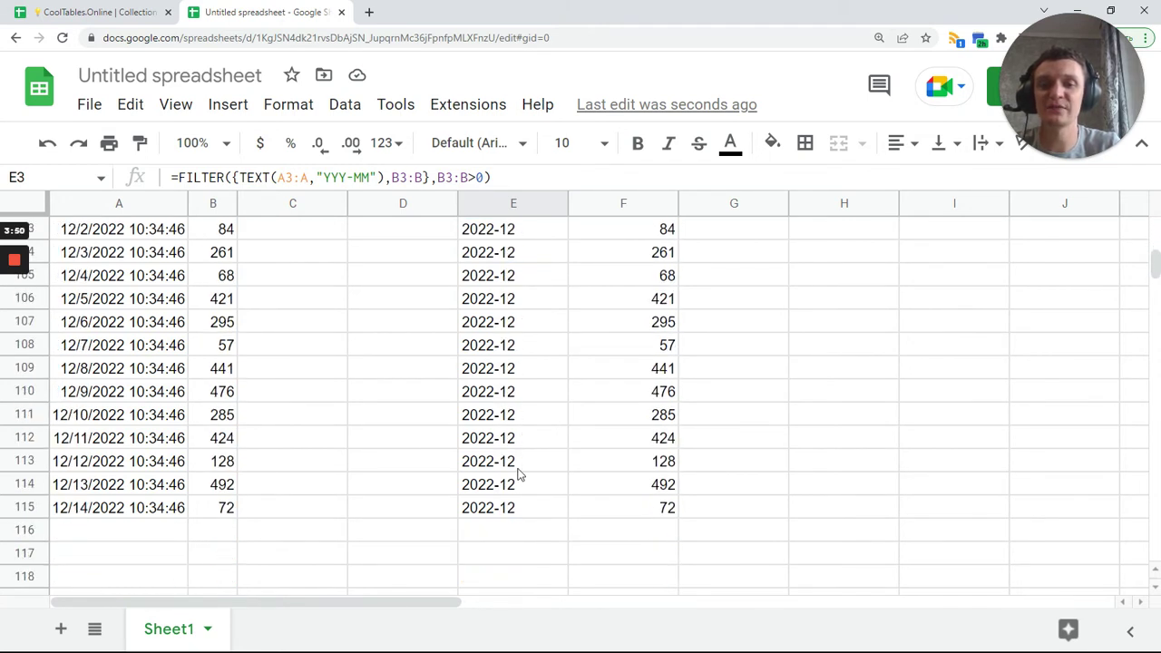
scroll(524, 463, up, 7)
scroll(526, 458, up, 20)
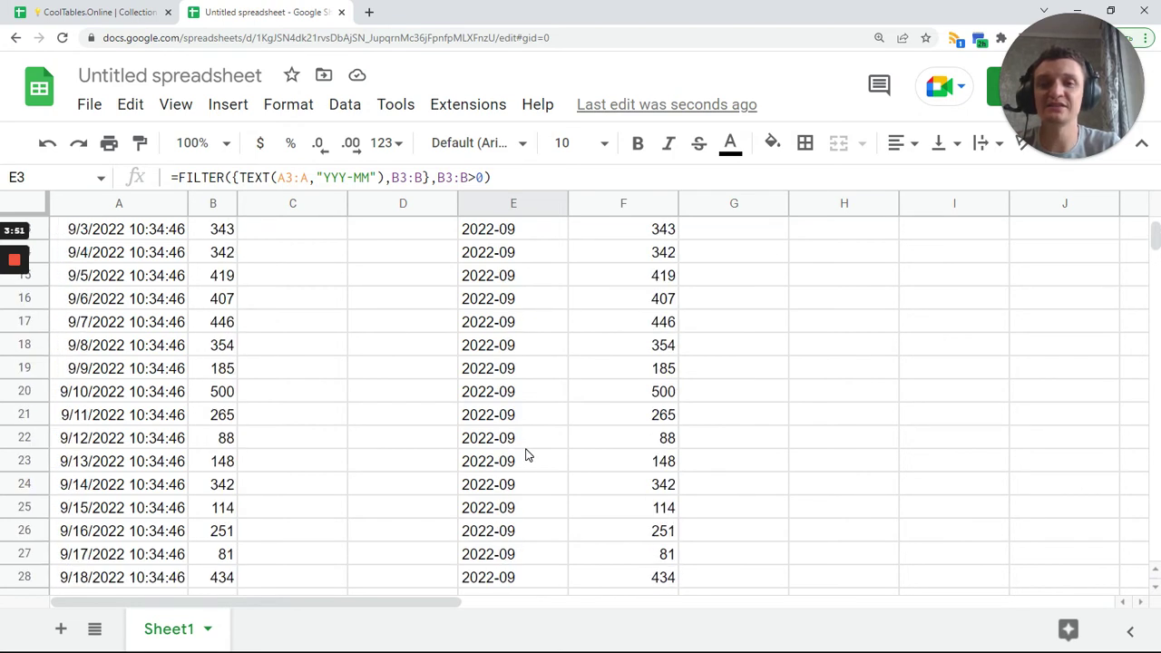
scroll(525, 458, down, 10)
scroll(526, 458, down, 19)
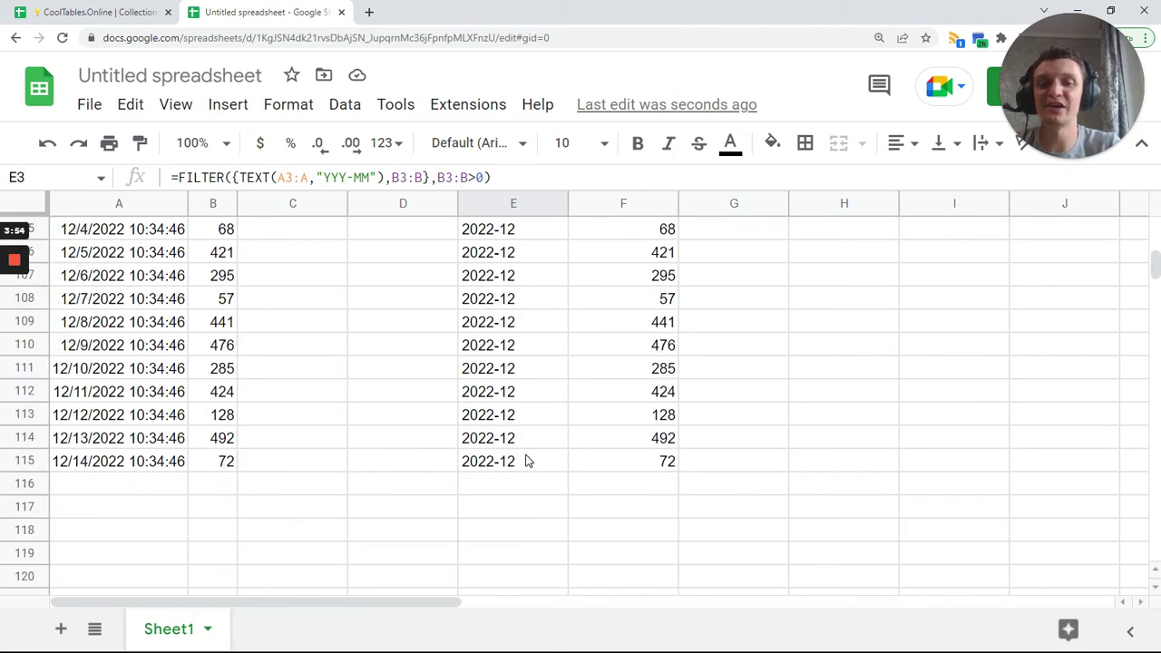
scroll(526, 458, up, 5)
scroll(528, 460, up, 20)
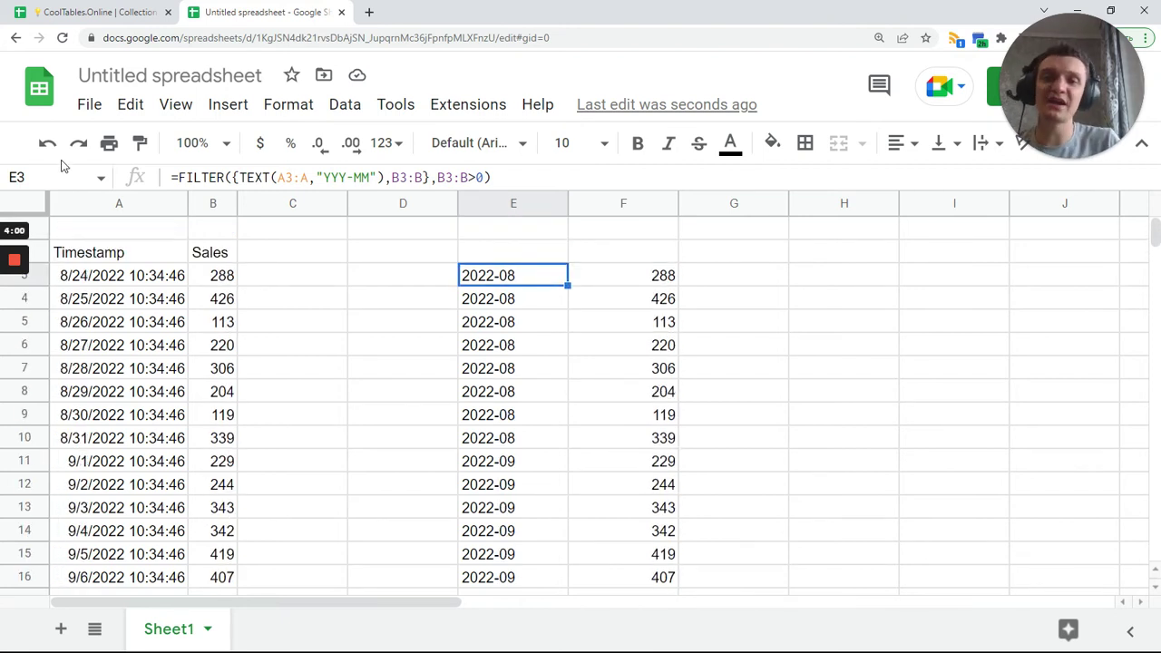
Rewrite E3 as a QUERY over the pasted FILTER formula, selecting Col1 and sum(Col2).
key(F2)
key(ctrl+a)
key(ctrl+c)
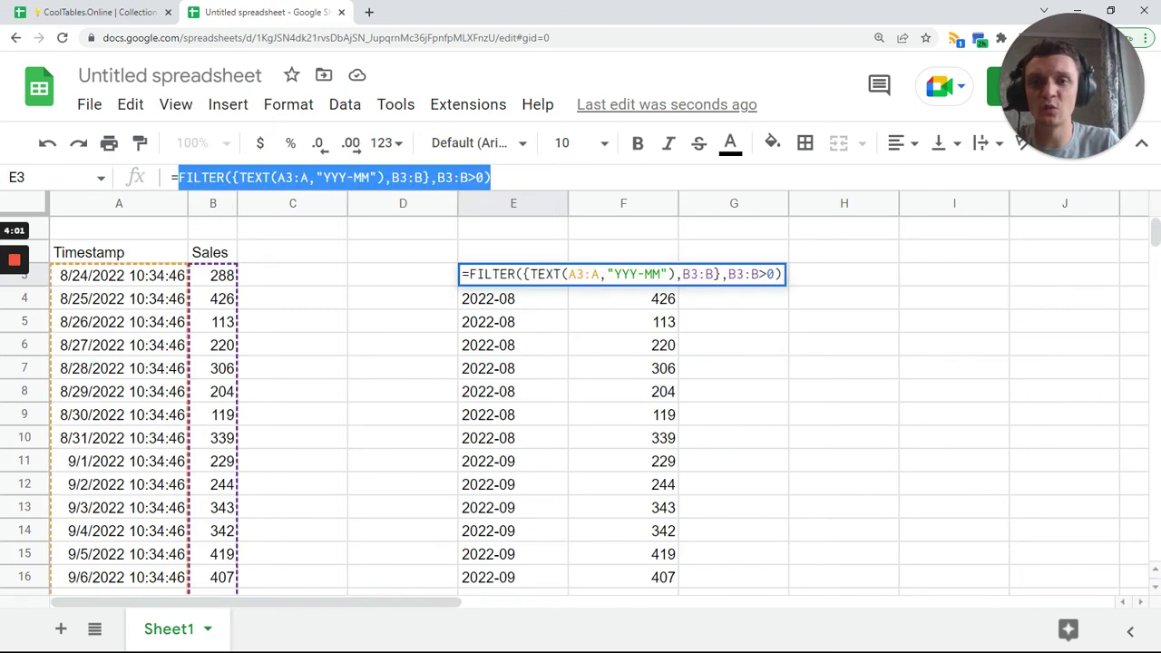
key(BackSpace)
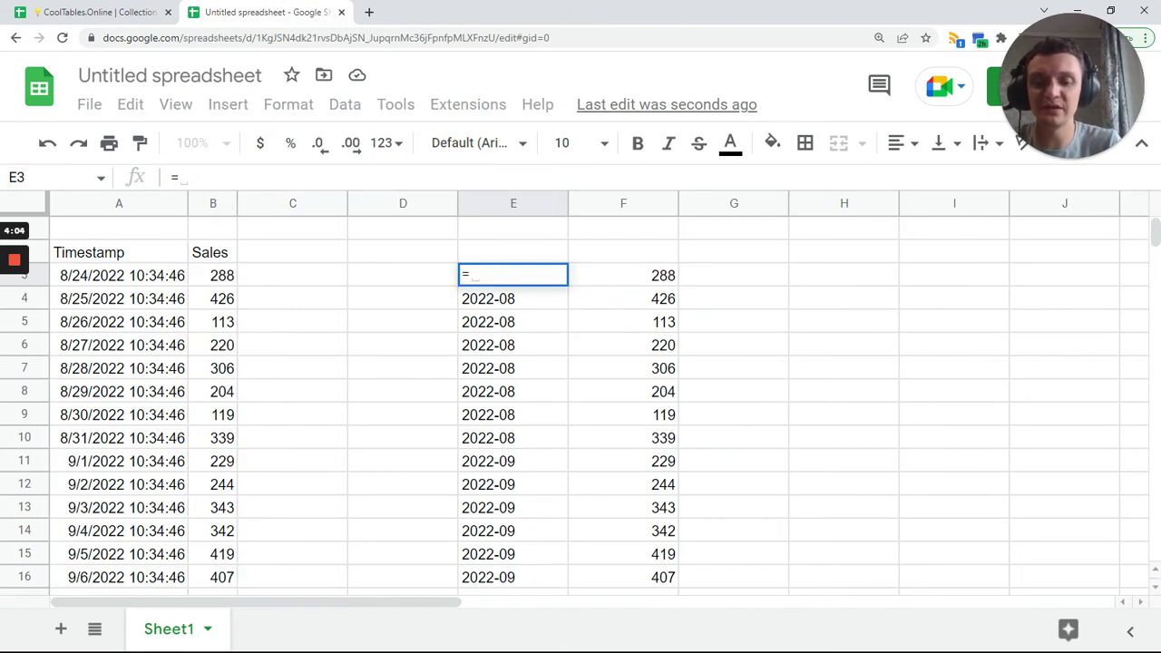
text(qu)
key(Tab)
key(ctrl+v)
text(,)
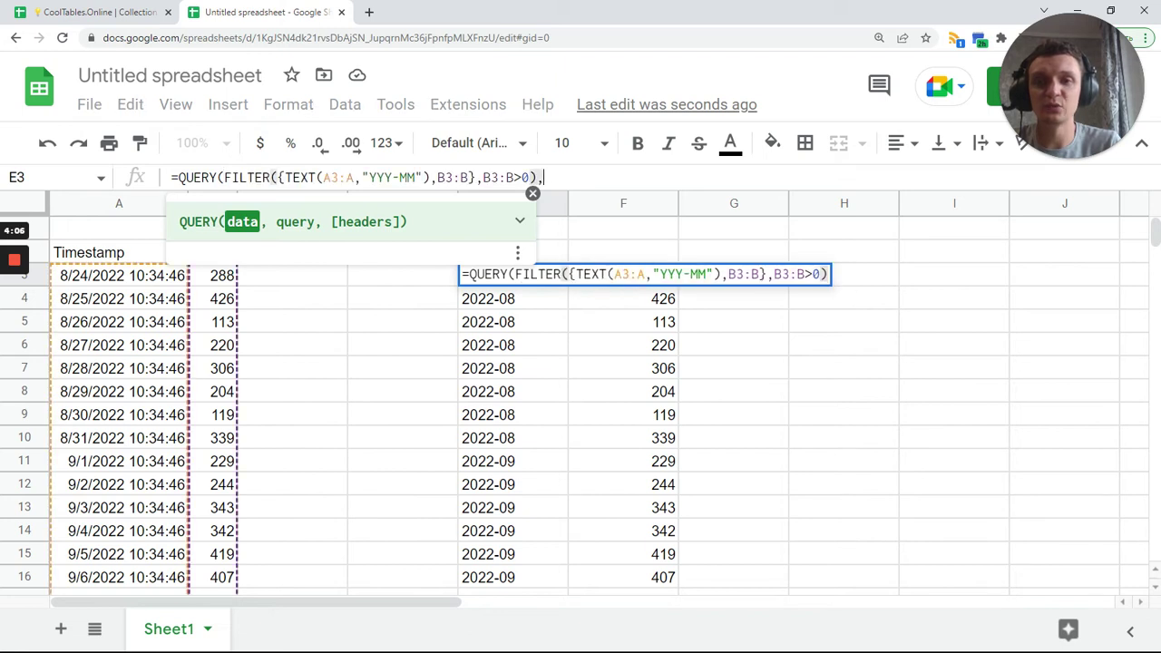
text("s)
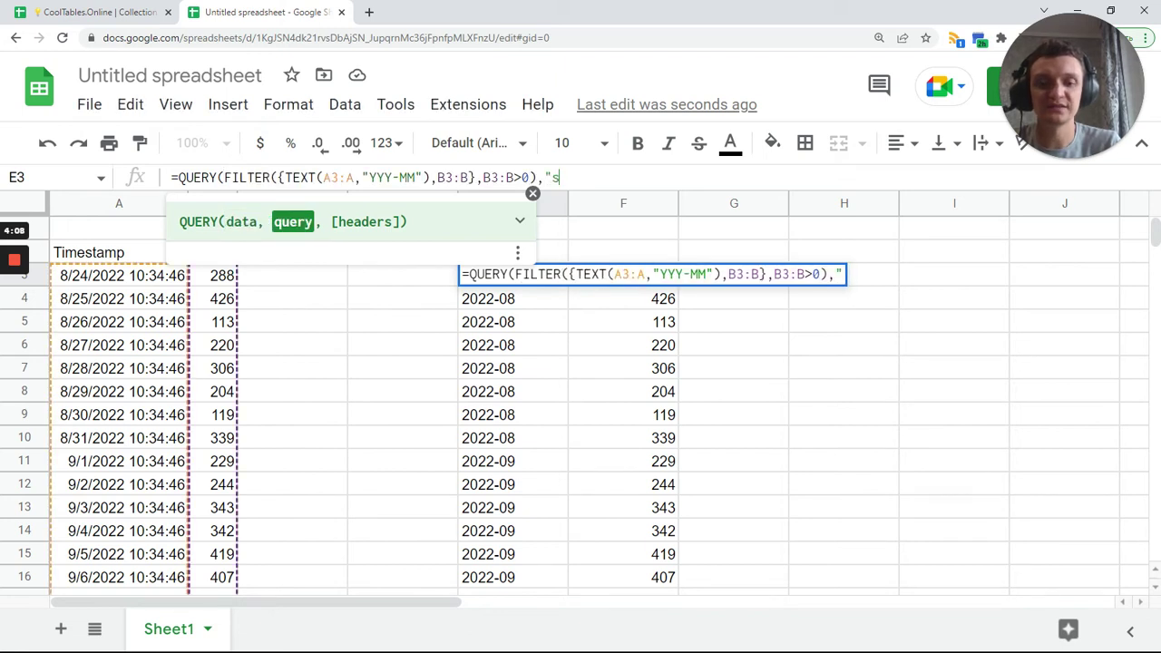
text(elect Col1, sum)
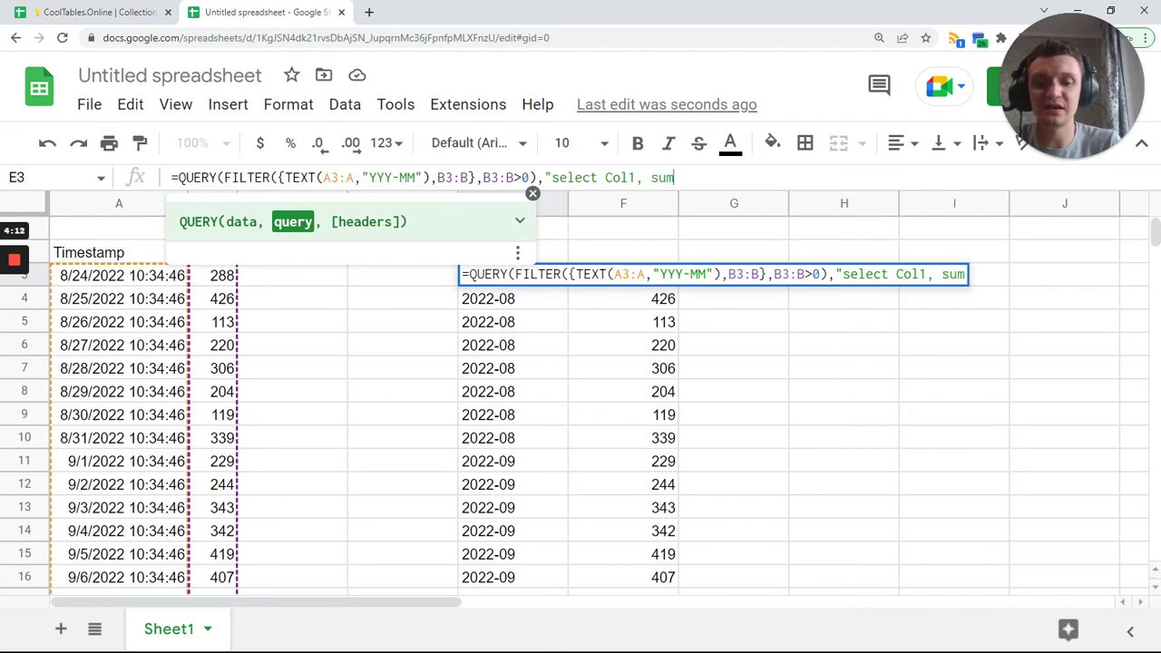
text((Col)
key(BackSpace)
key(BackSpace)
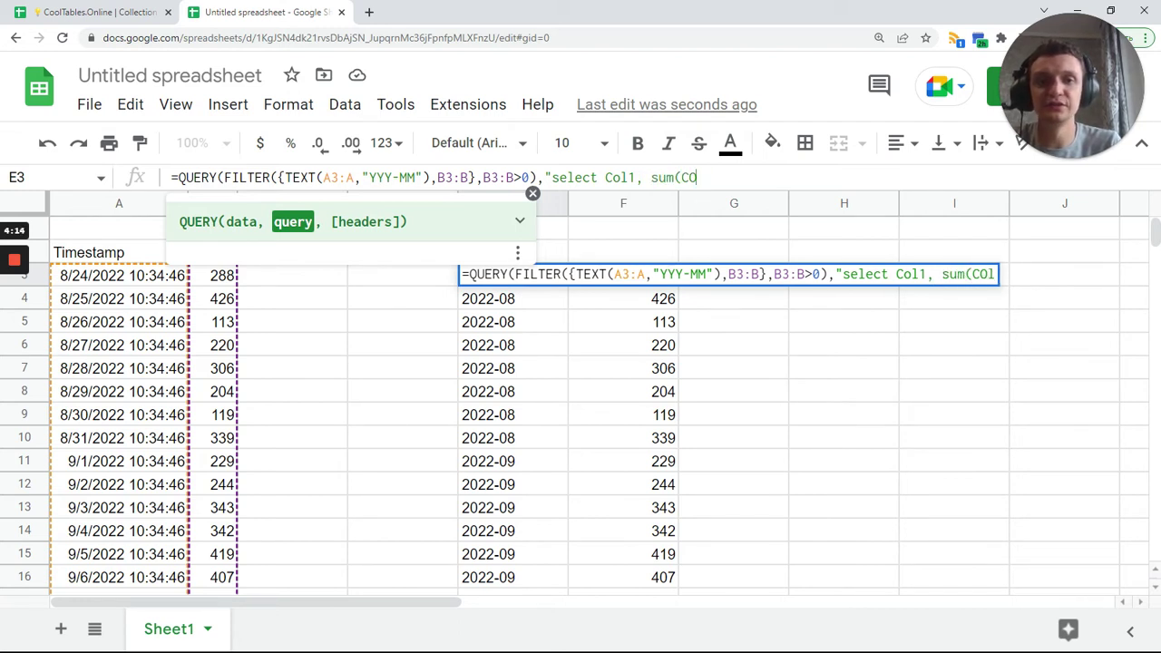
text(ol2))
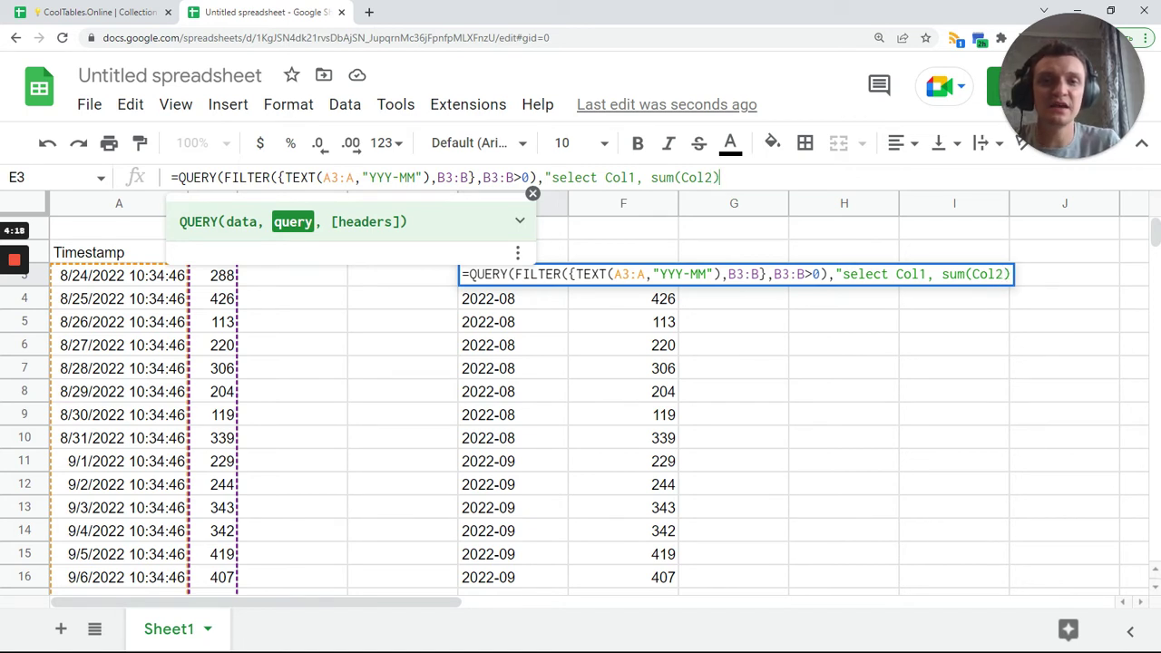
drag(634, 176, 605, 177)
click(605, 176)
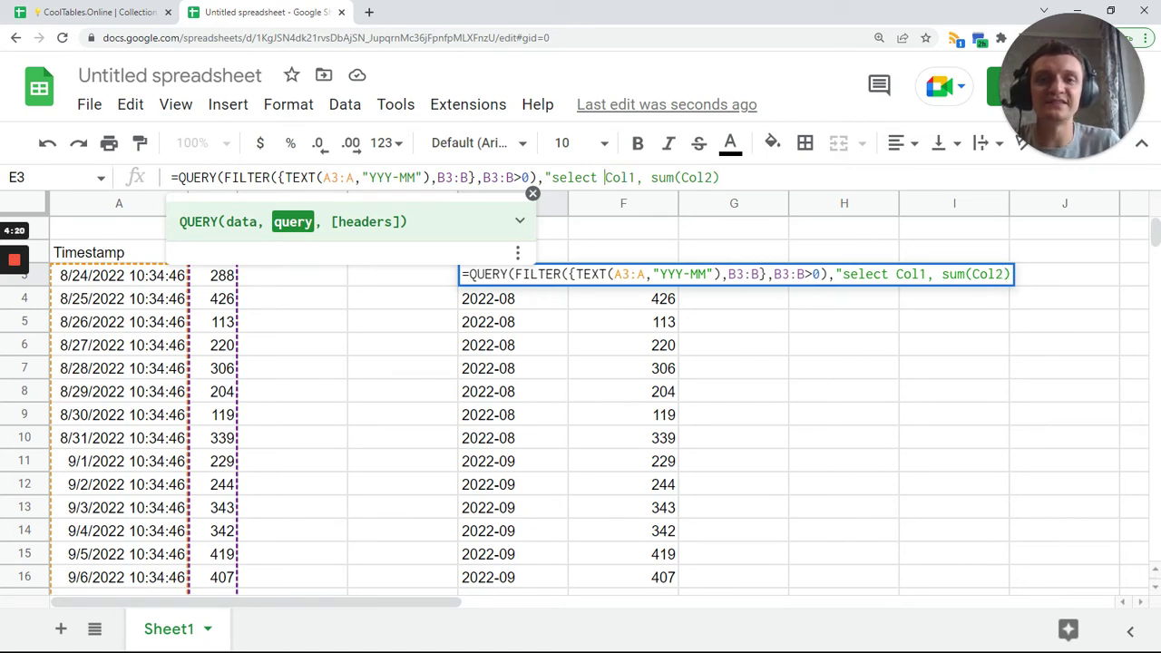
key(shift+Right)
key(shift+Right)
key(shift+Right)
key(shift+Right)
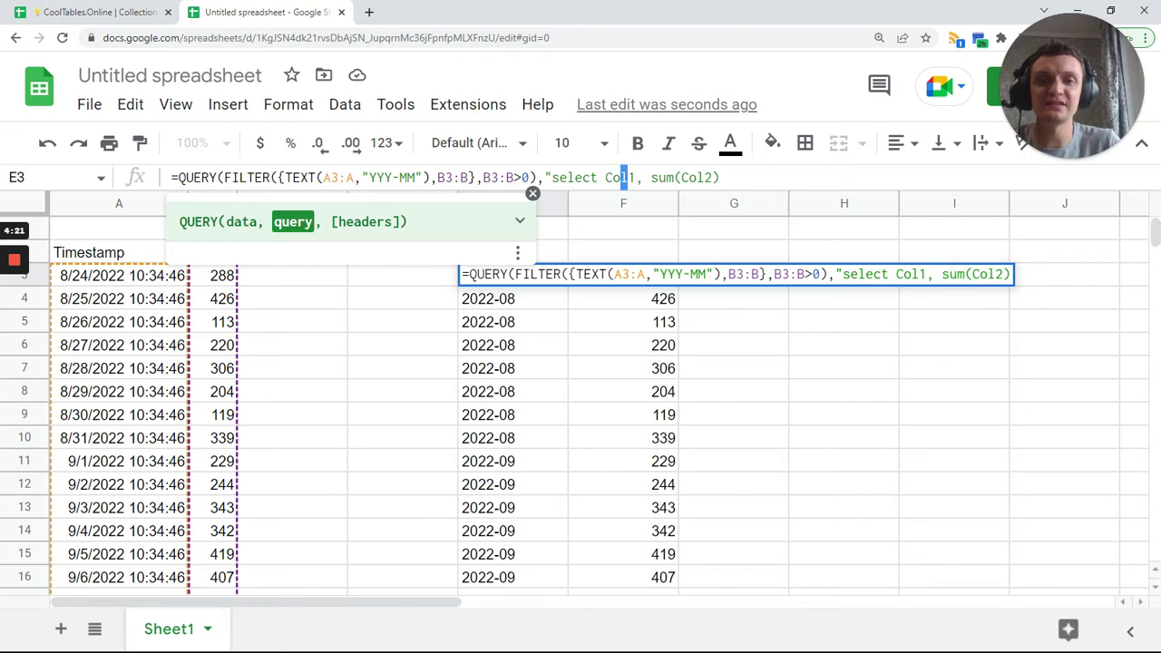
click(721, 177)
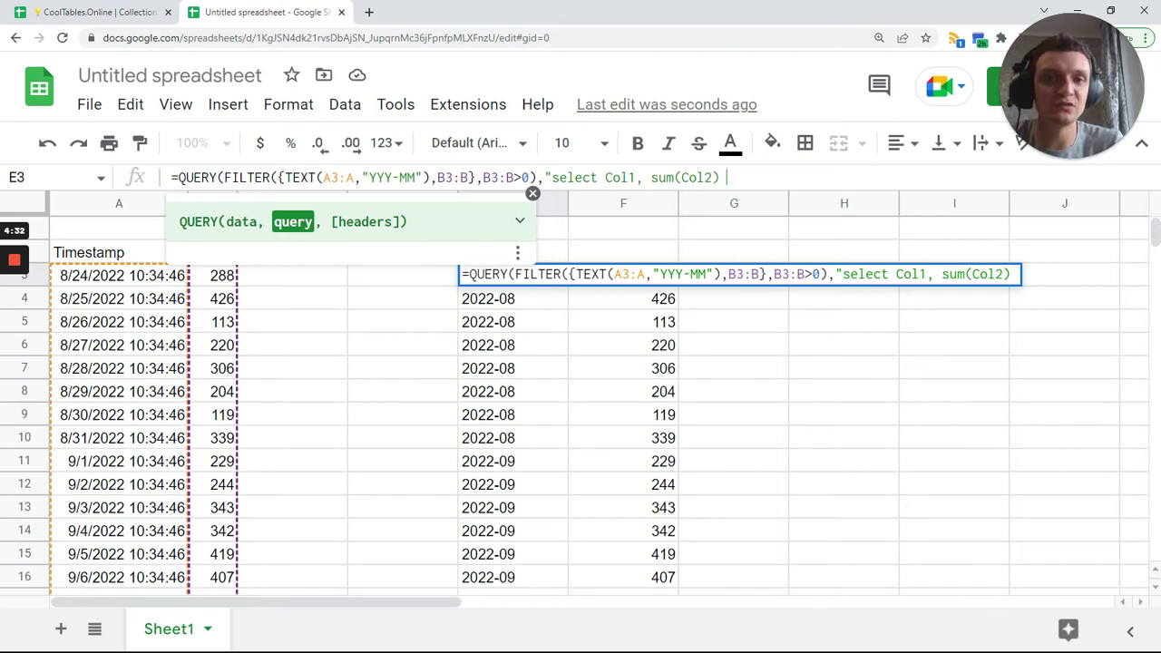
text(group)
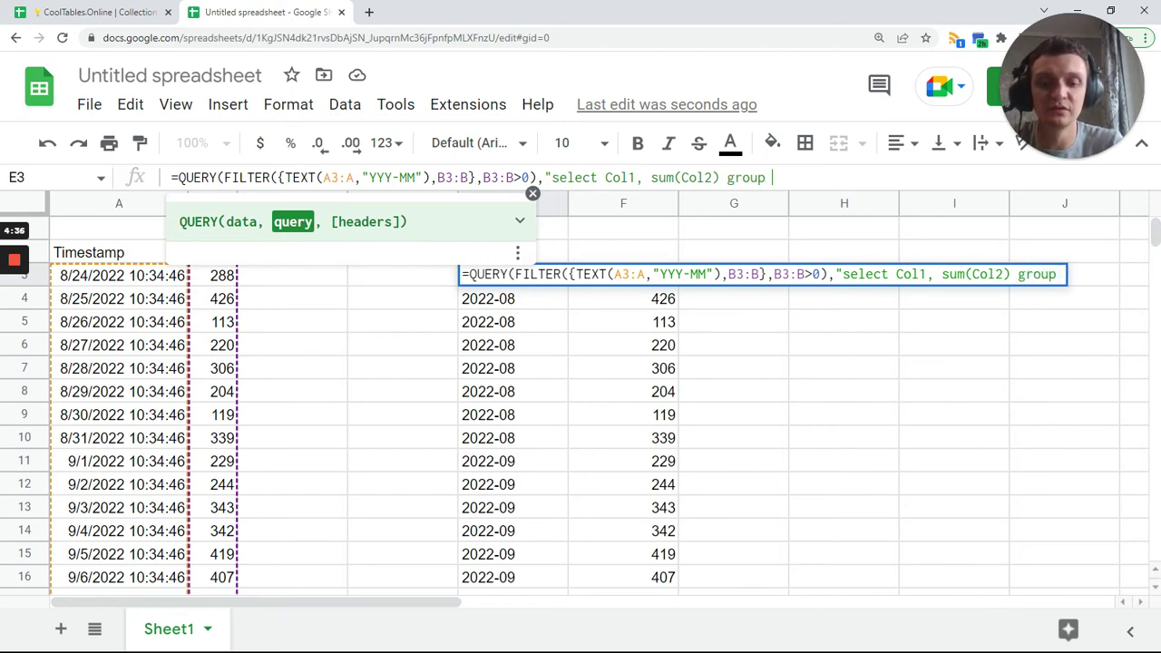
text( by )
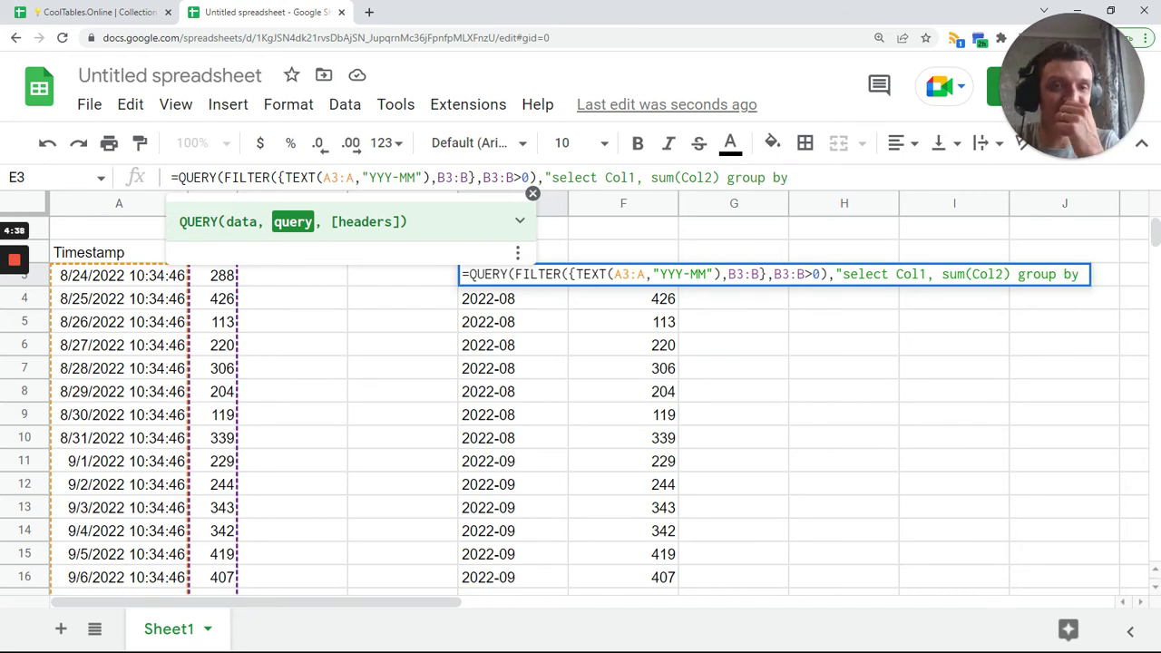
text(Col1)
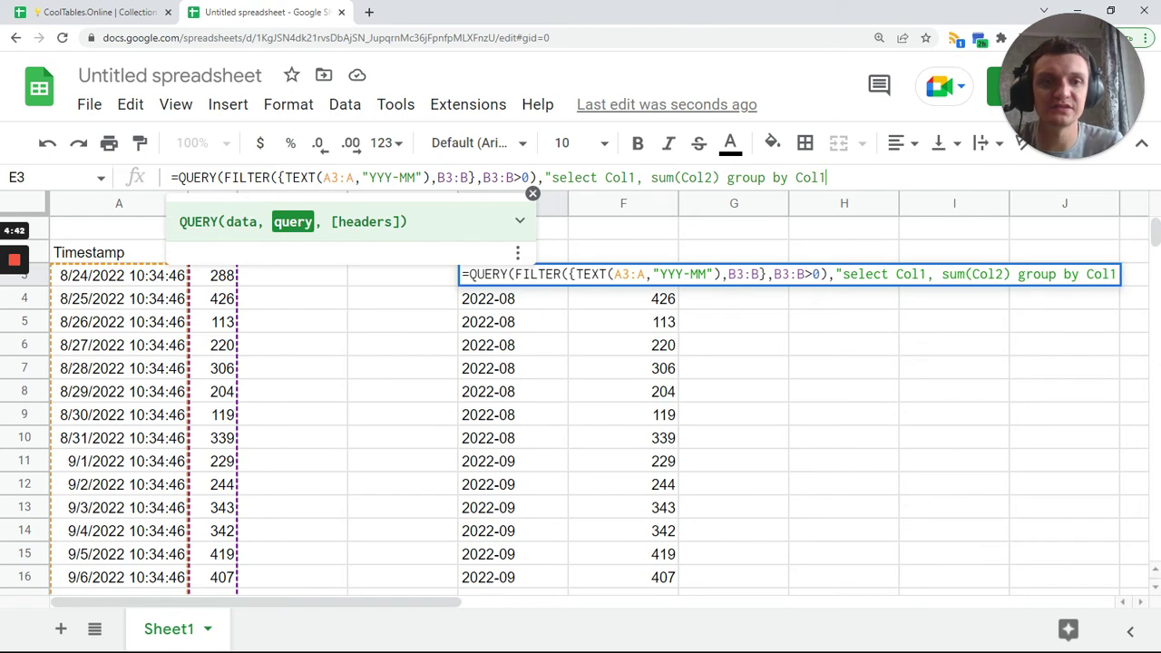
key(Return)
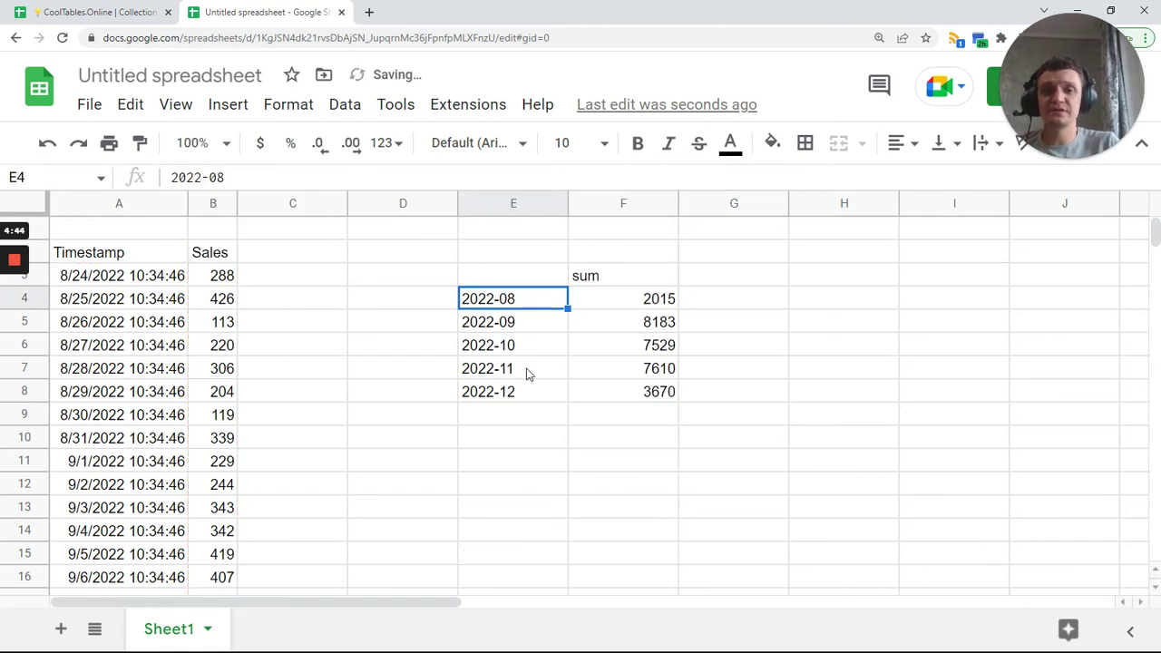
click(639, 305)
shift+click(642, 393)
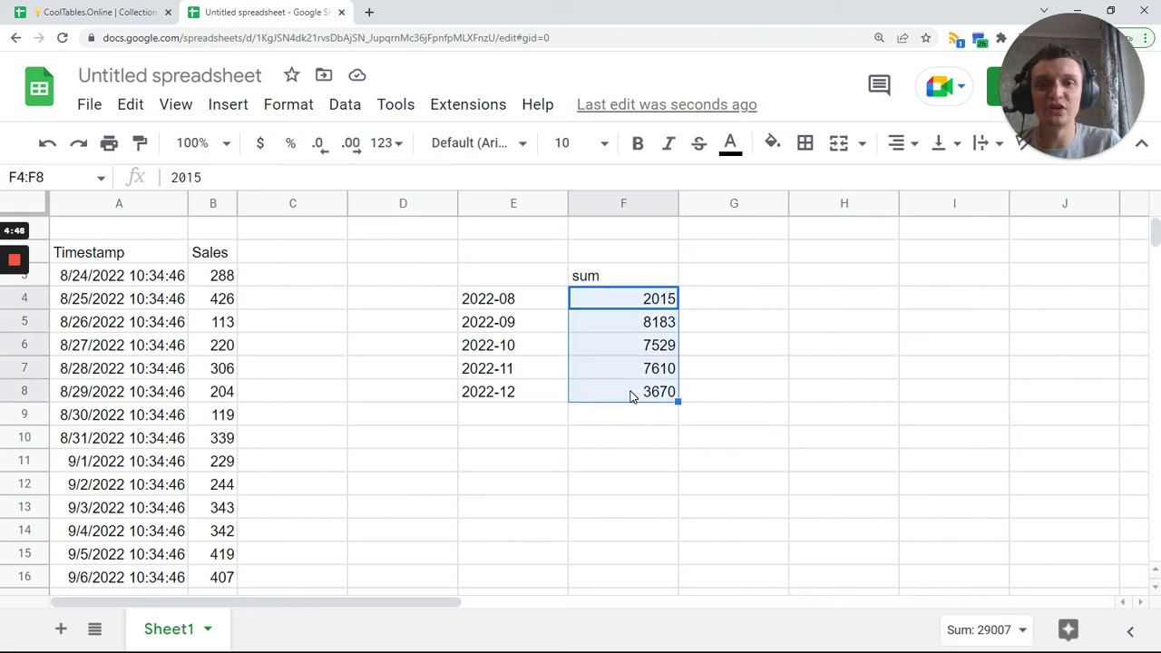
click(636, 328)
click(632, 352)
click(629, 376)
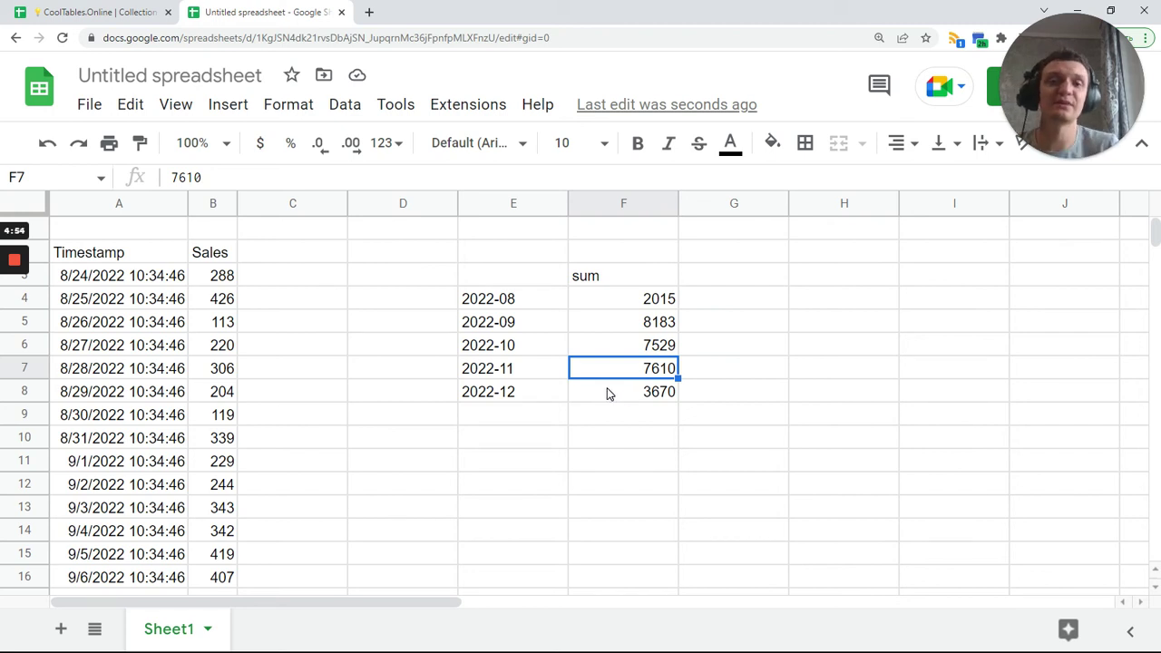
click(509, 281)
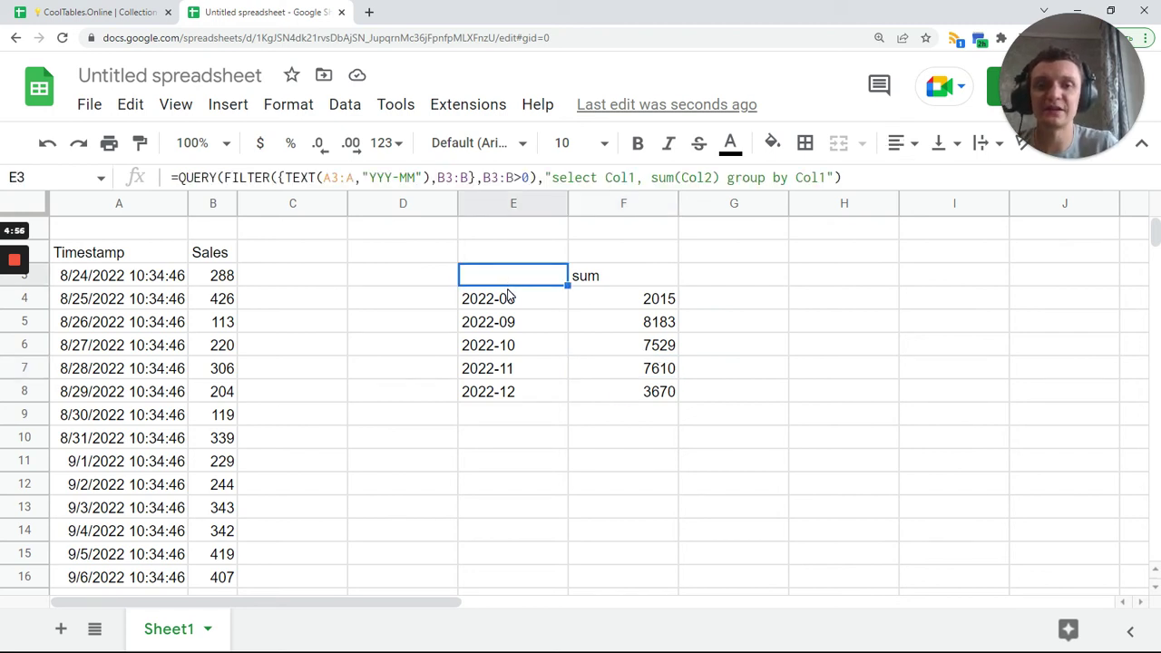
double_click(408, 177)
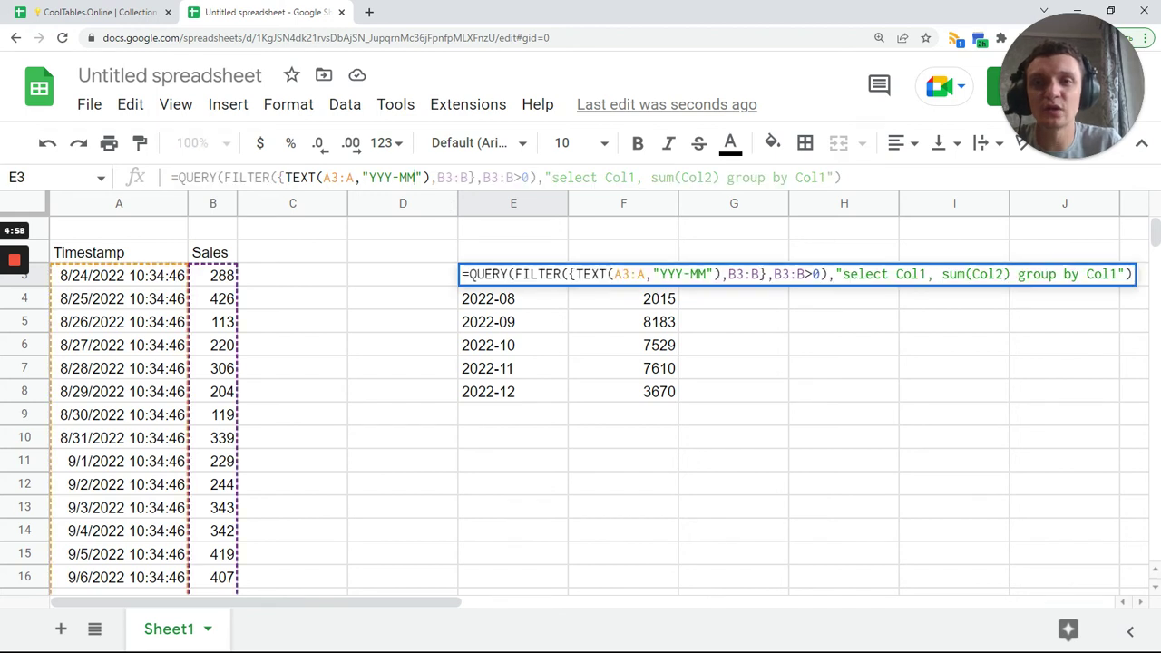
text(M)
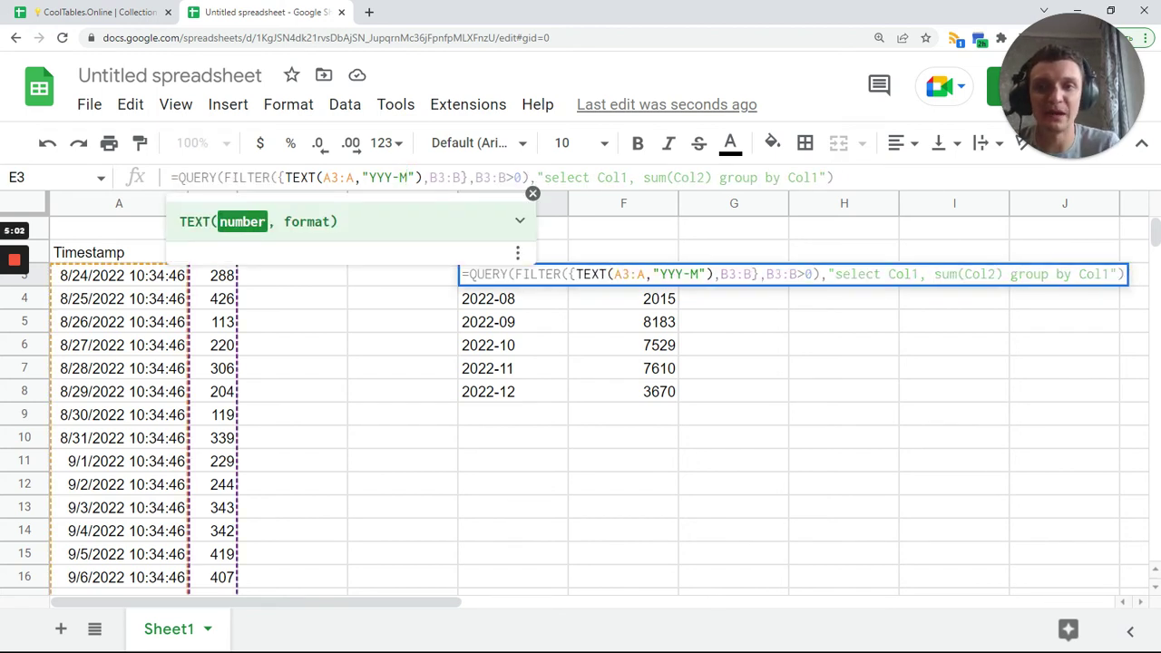
key(Return)
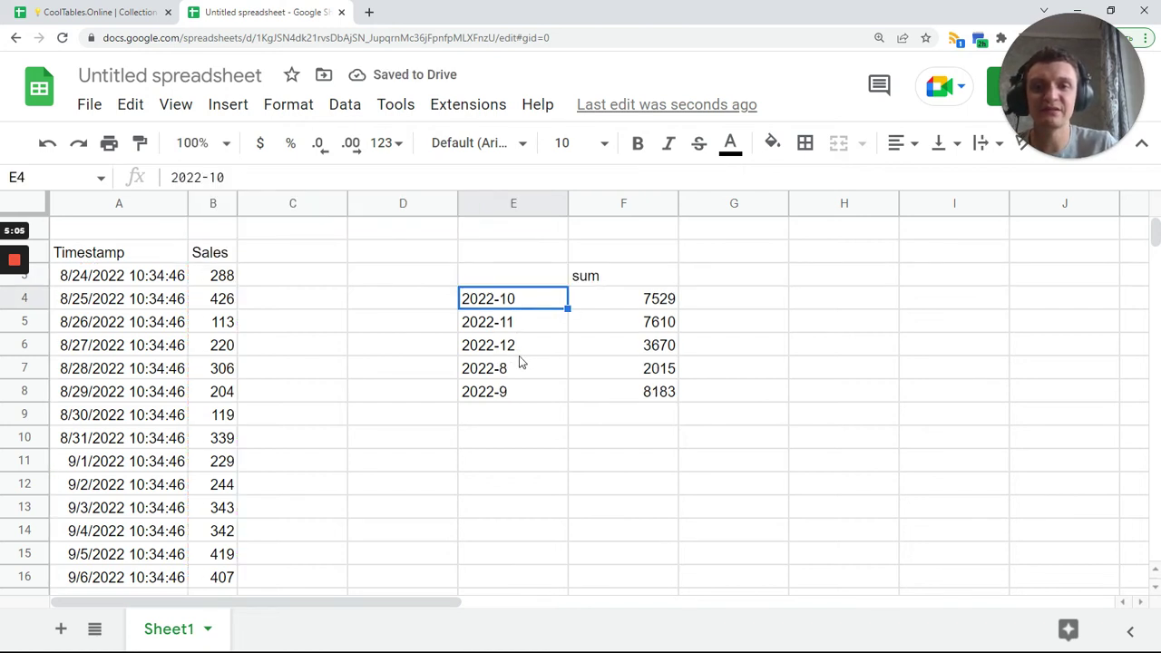
click(519, 350)
click(505, 403)
click(515, 304)
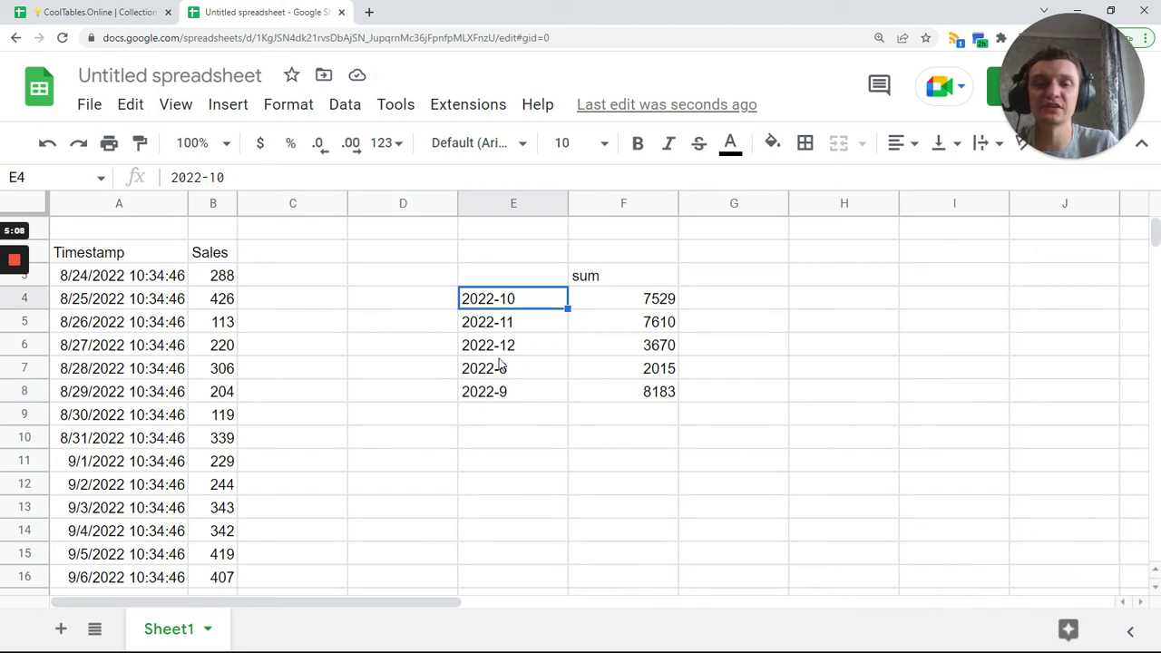
key(ctrl+z)
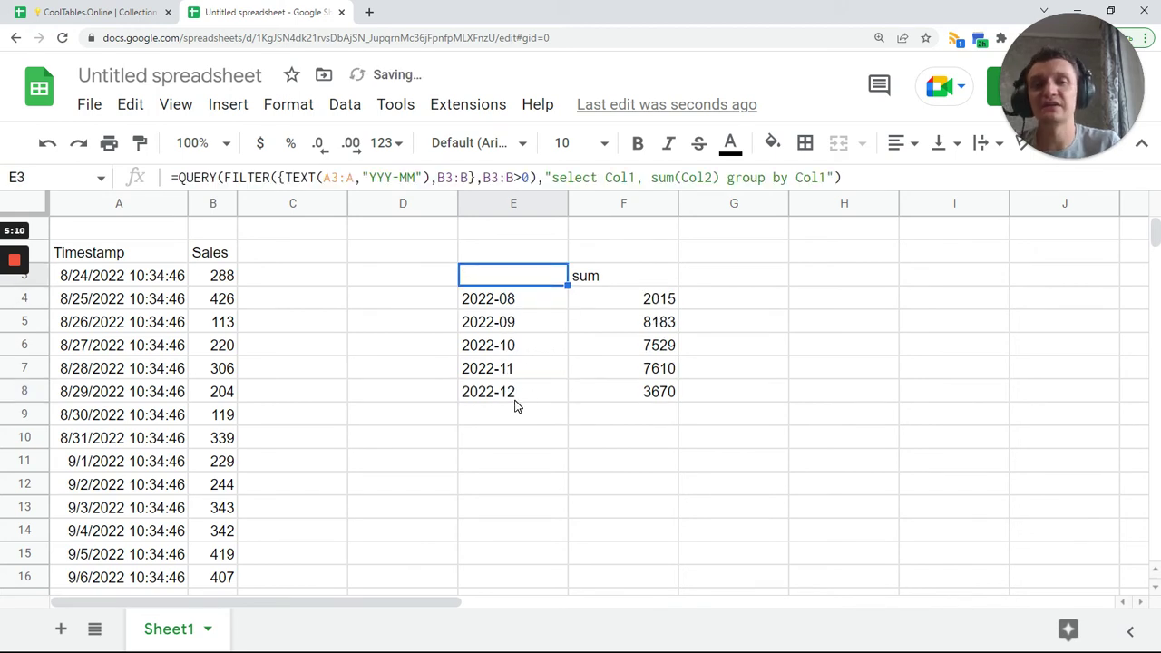
click(537, 308)
key(ctrl+shift+Down)
click(536, 308)
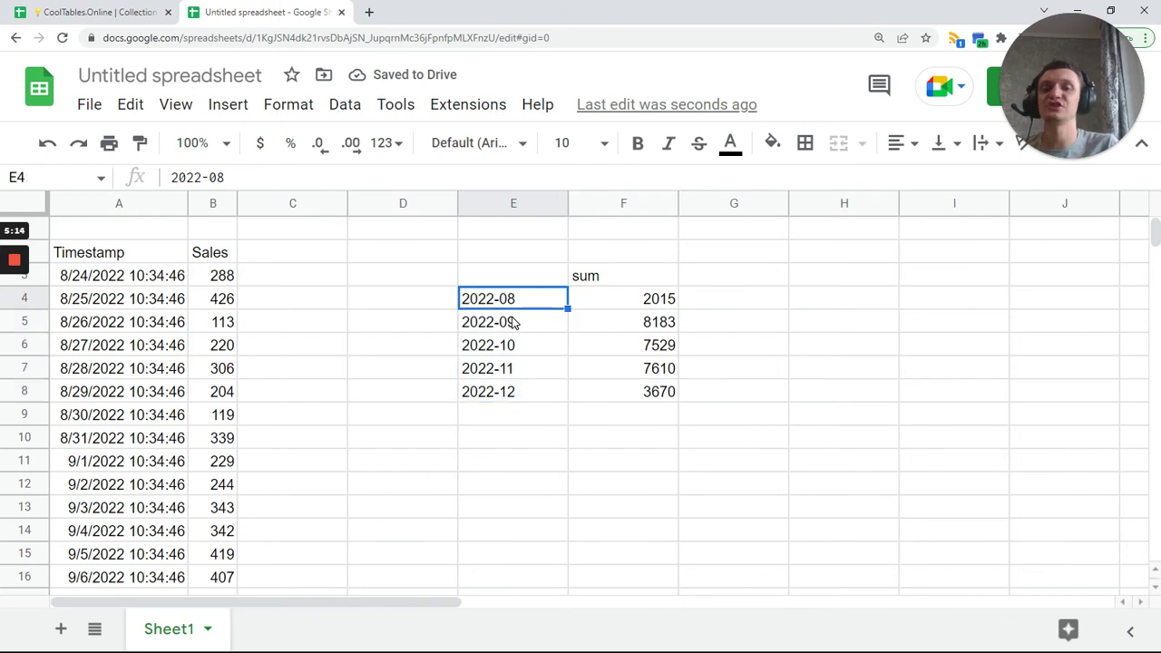
click(515, 277)
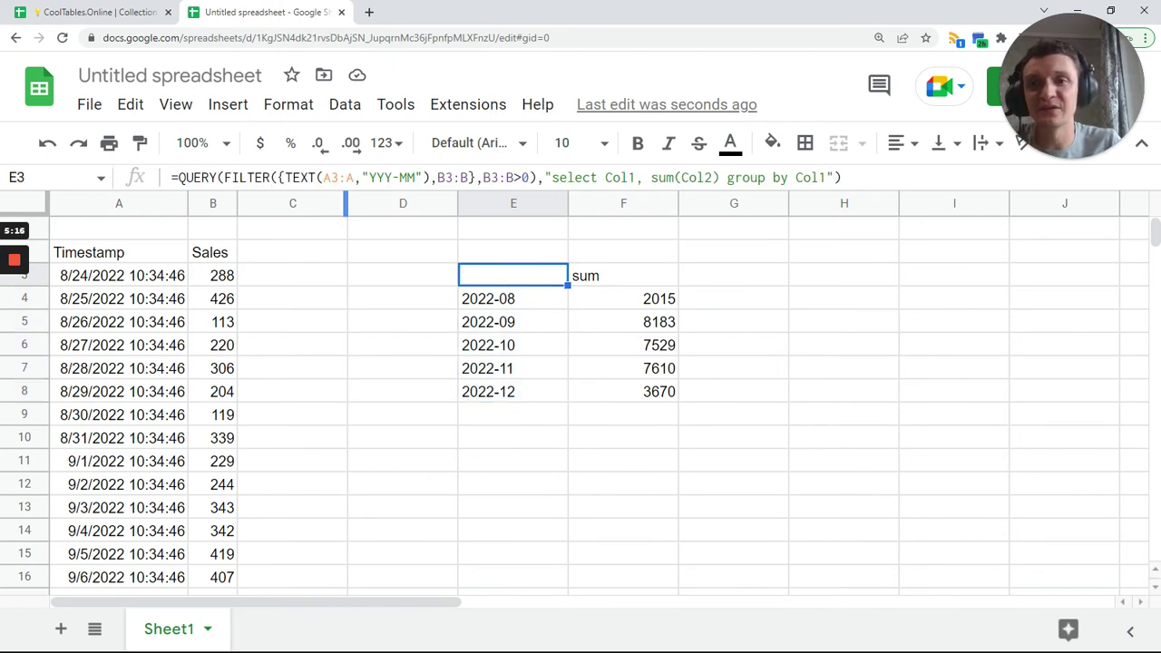
click(281, 177)
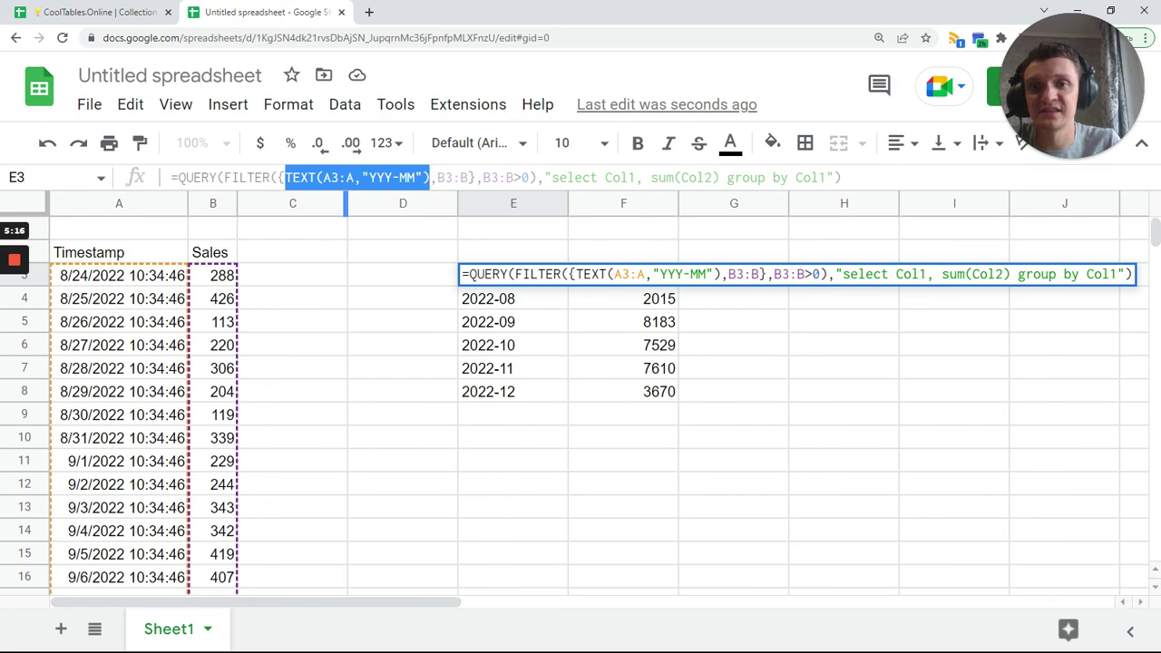
key(Tab)
click(499, 307)
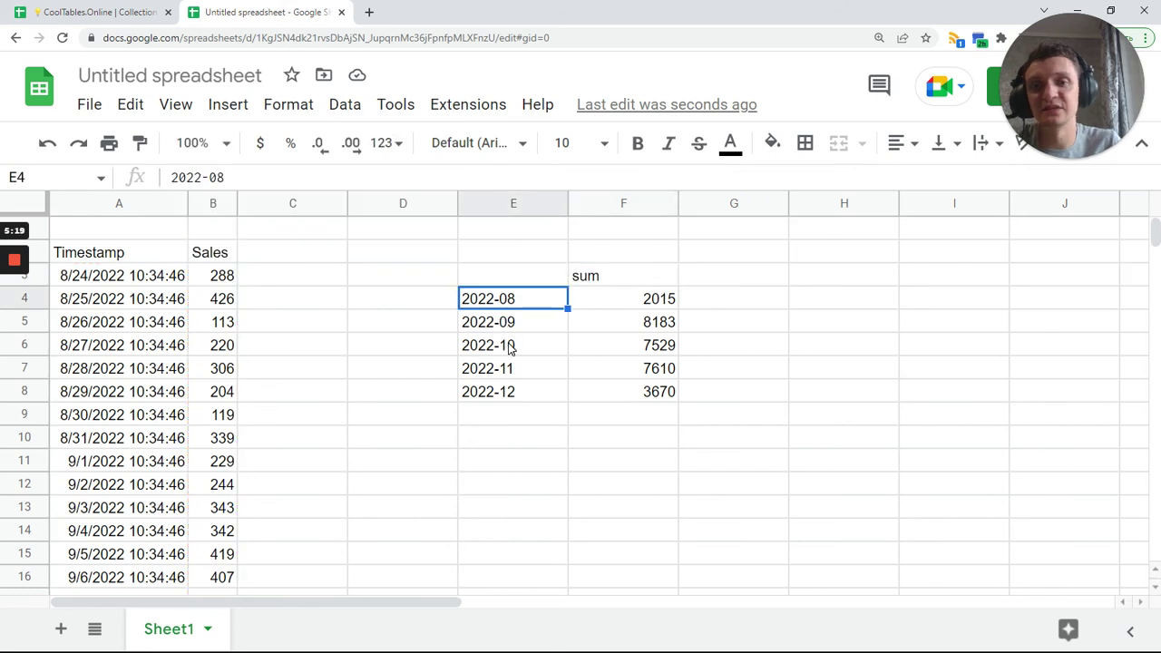
shift+click(504, 395)
click(499, 281)
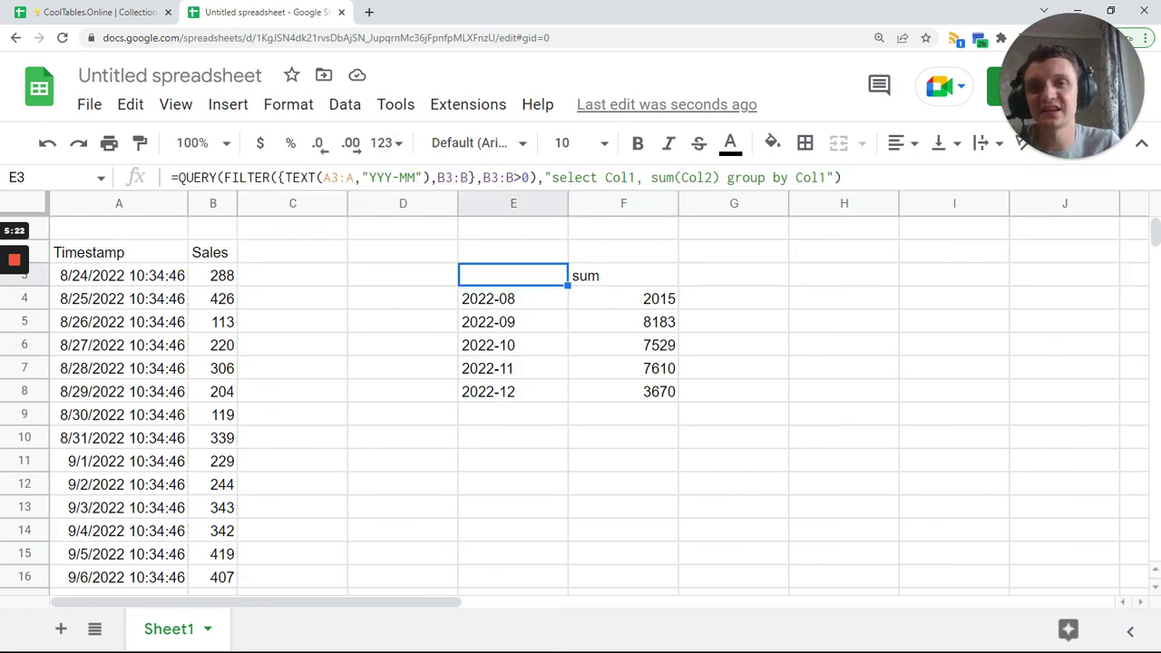
Change E3's TEXT format from "YYY-MM" to "YY-MM" so months read 22-08 through 22-12.
click(373, 176)
key(BackSpace)
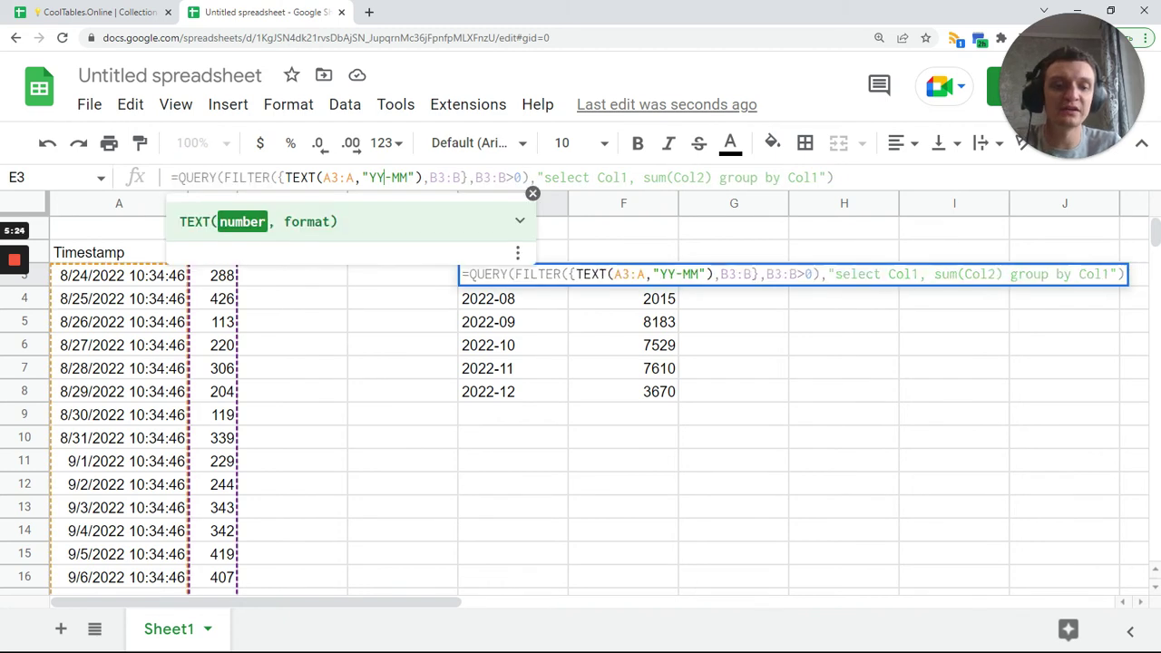
key(Return)
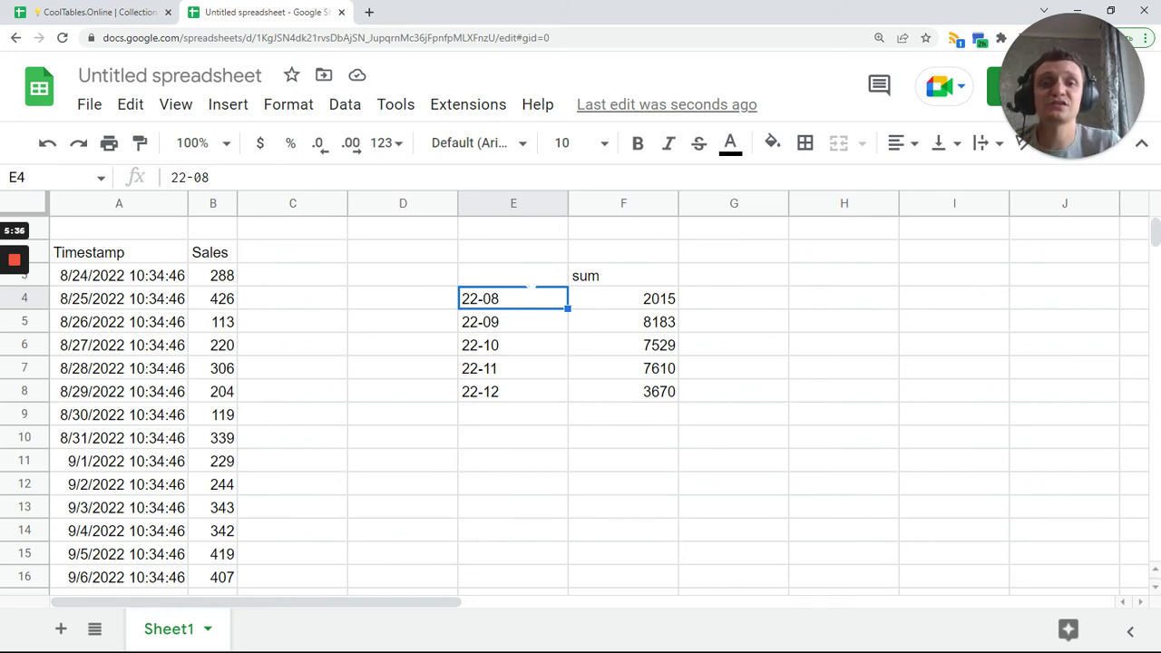
click(532, 285)
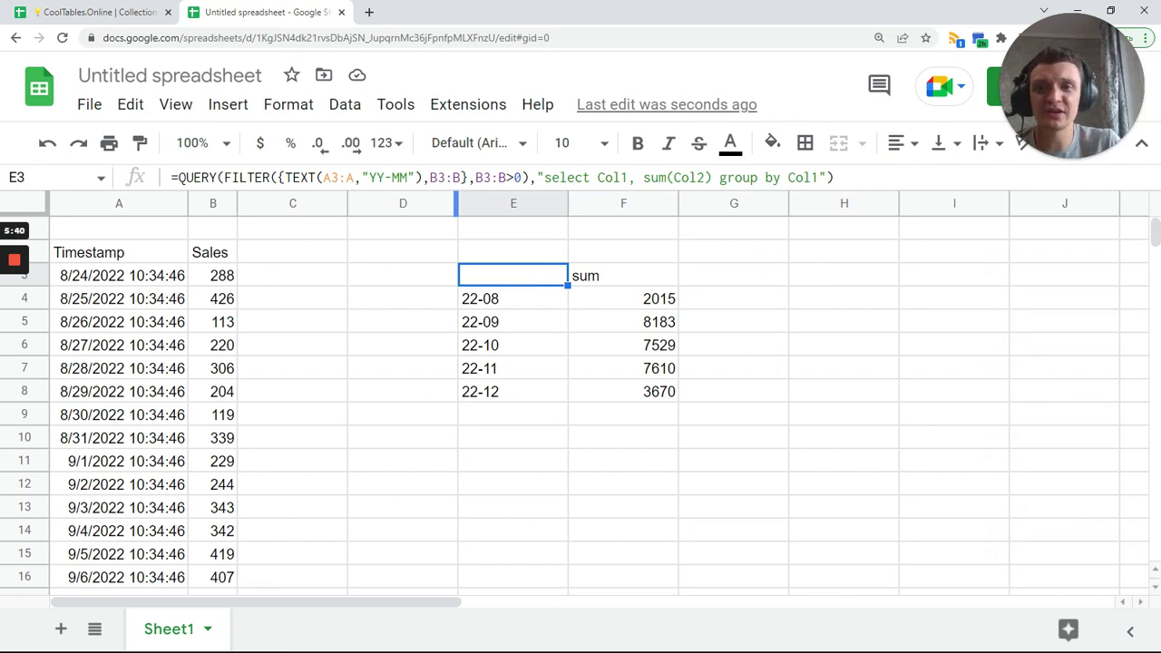
click(532, 177)
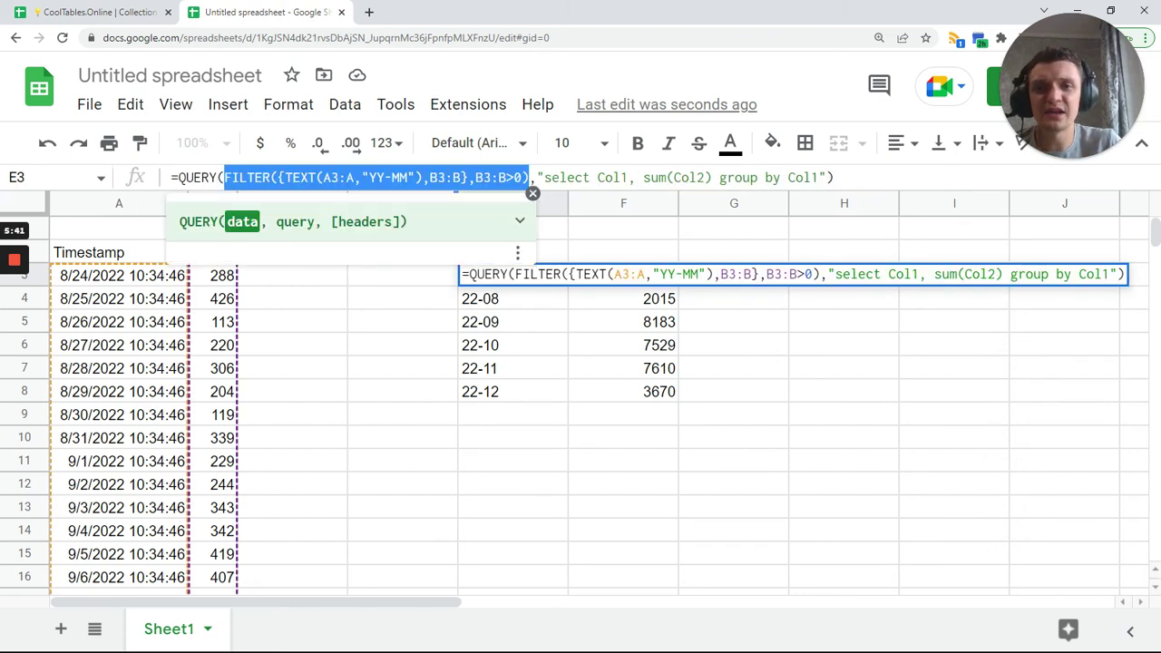
click(628, 177)
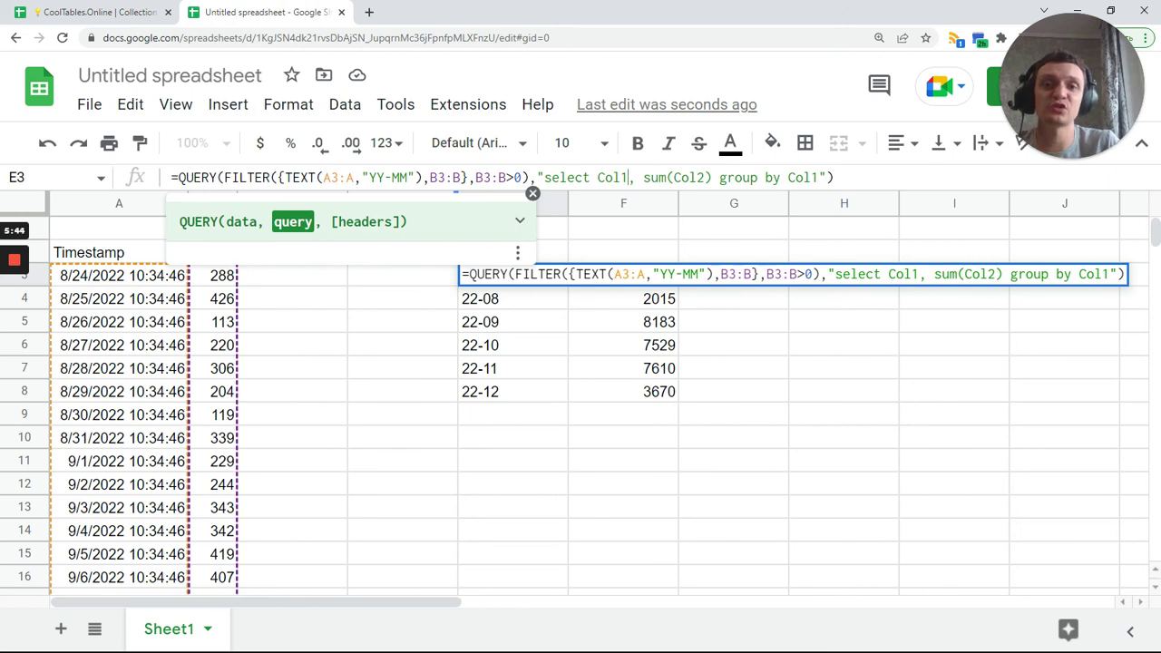
click(829, 178)
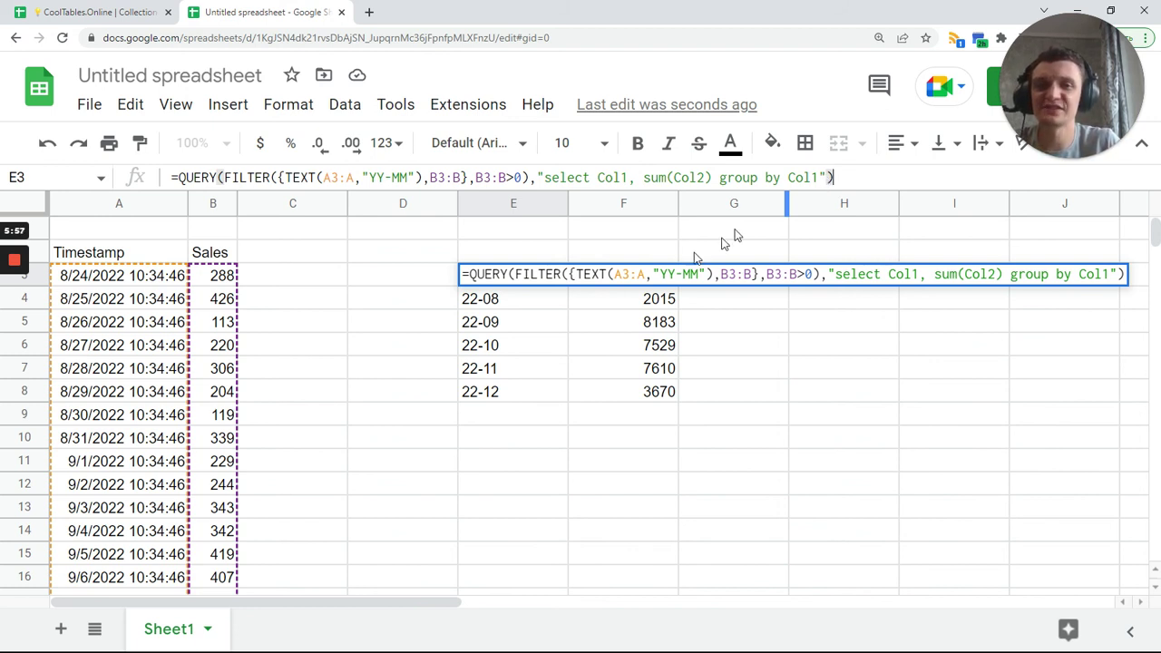
key(Tab)
click(511, 276)
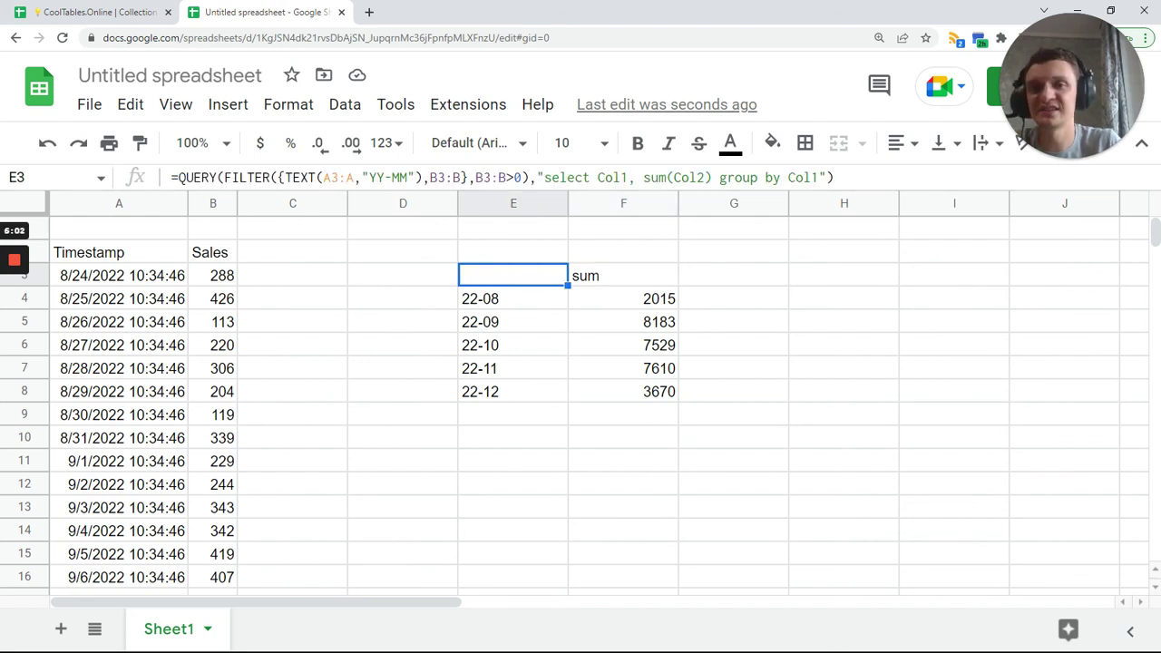
drag(364, 177, 413, 178)
key(Tab)
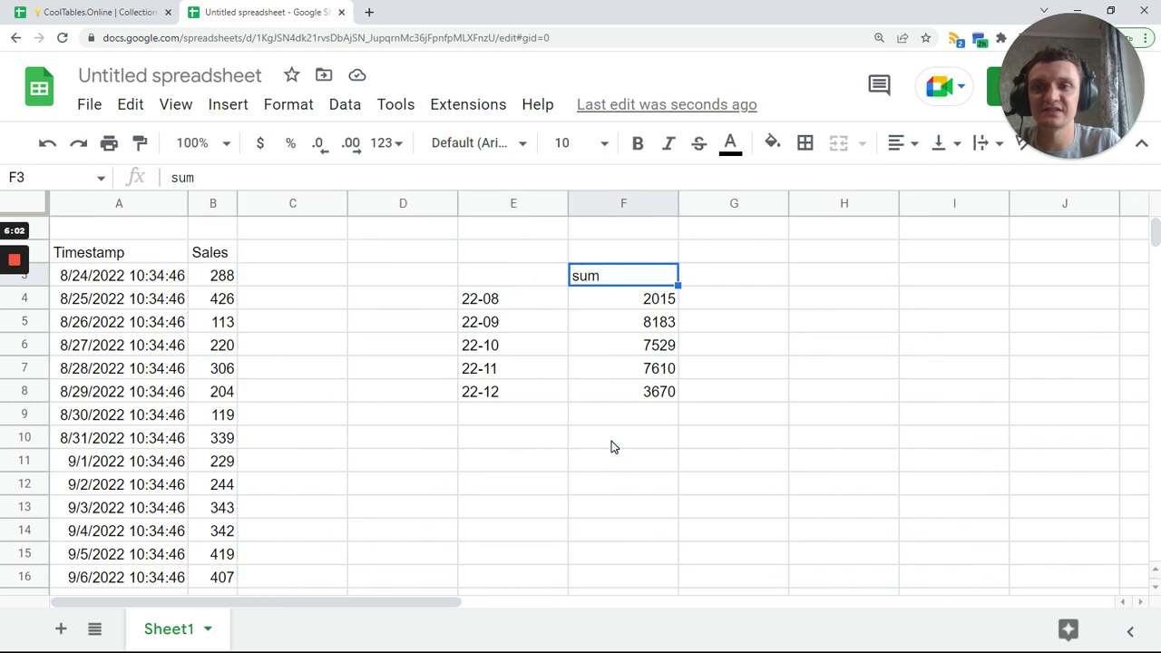
click(486, 282)
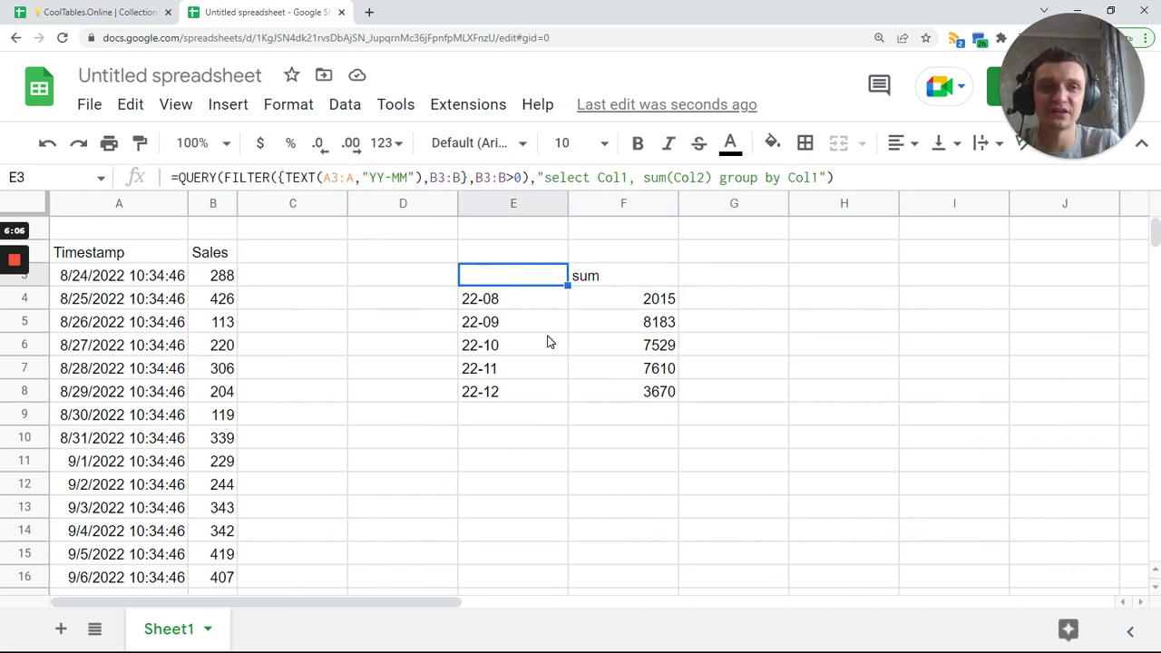